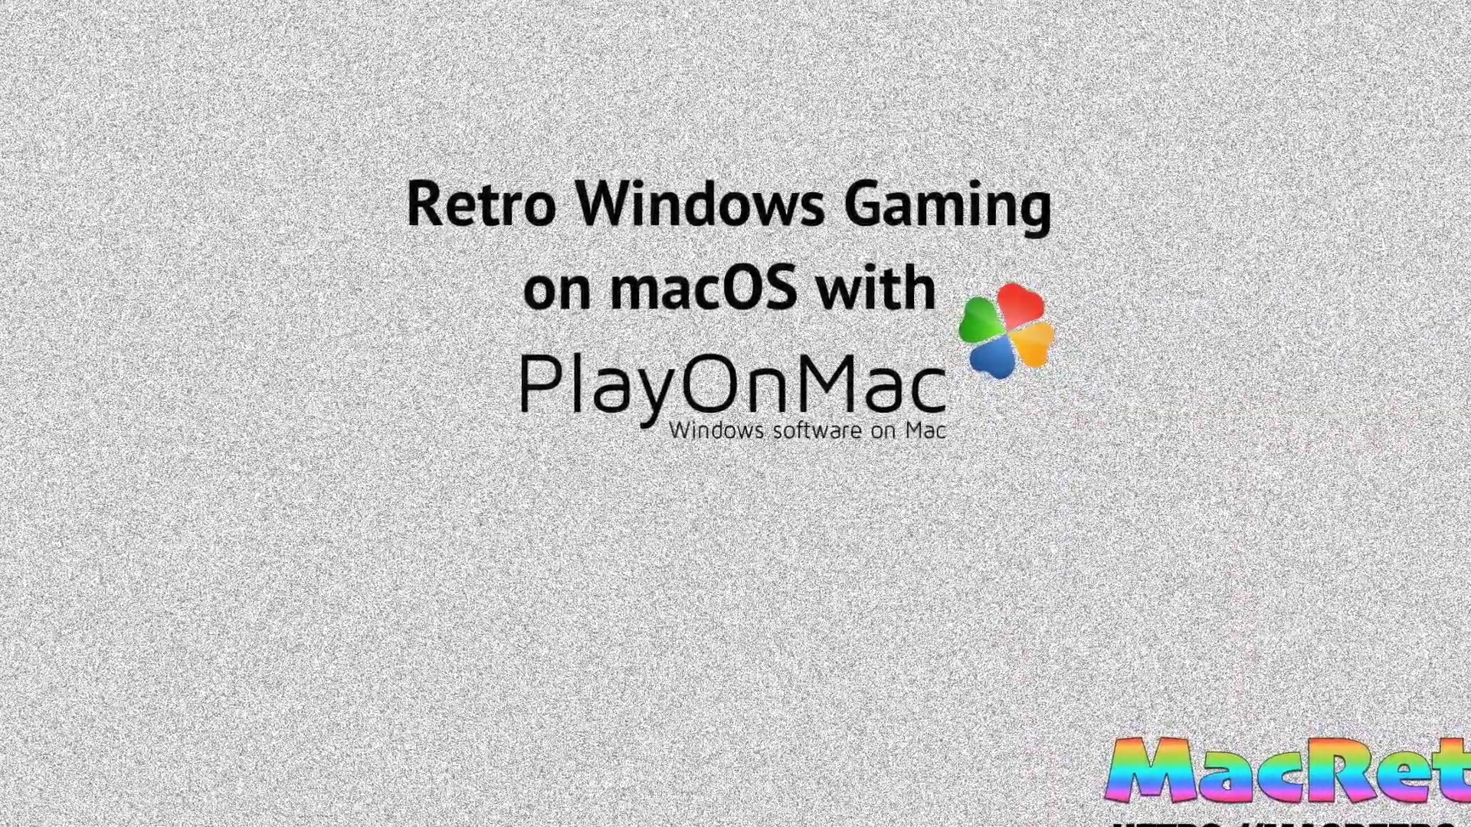
# Step: Launch PlayOnMac from Spotlight with 'playo' and bring up its virtual drive configuration
pyautogui.press('super+space')
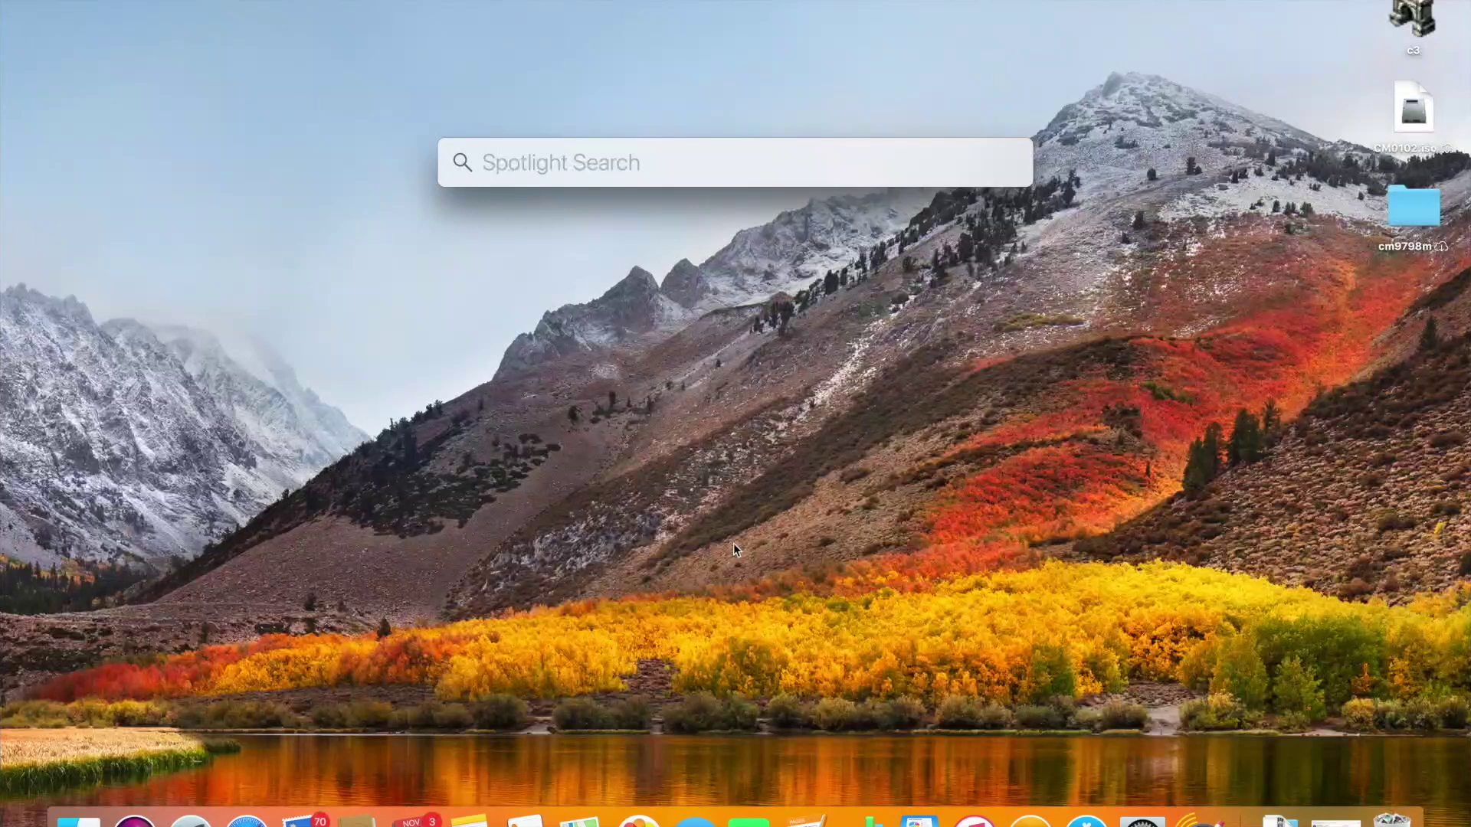
pyautogui.write('playo')
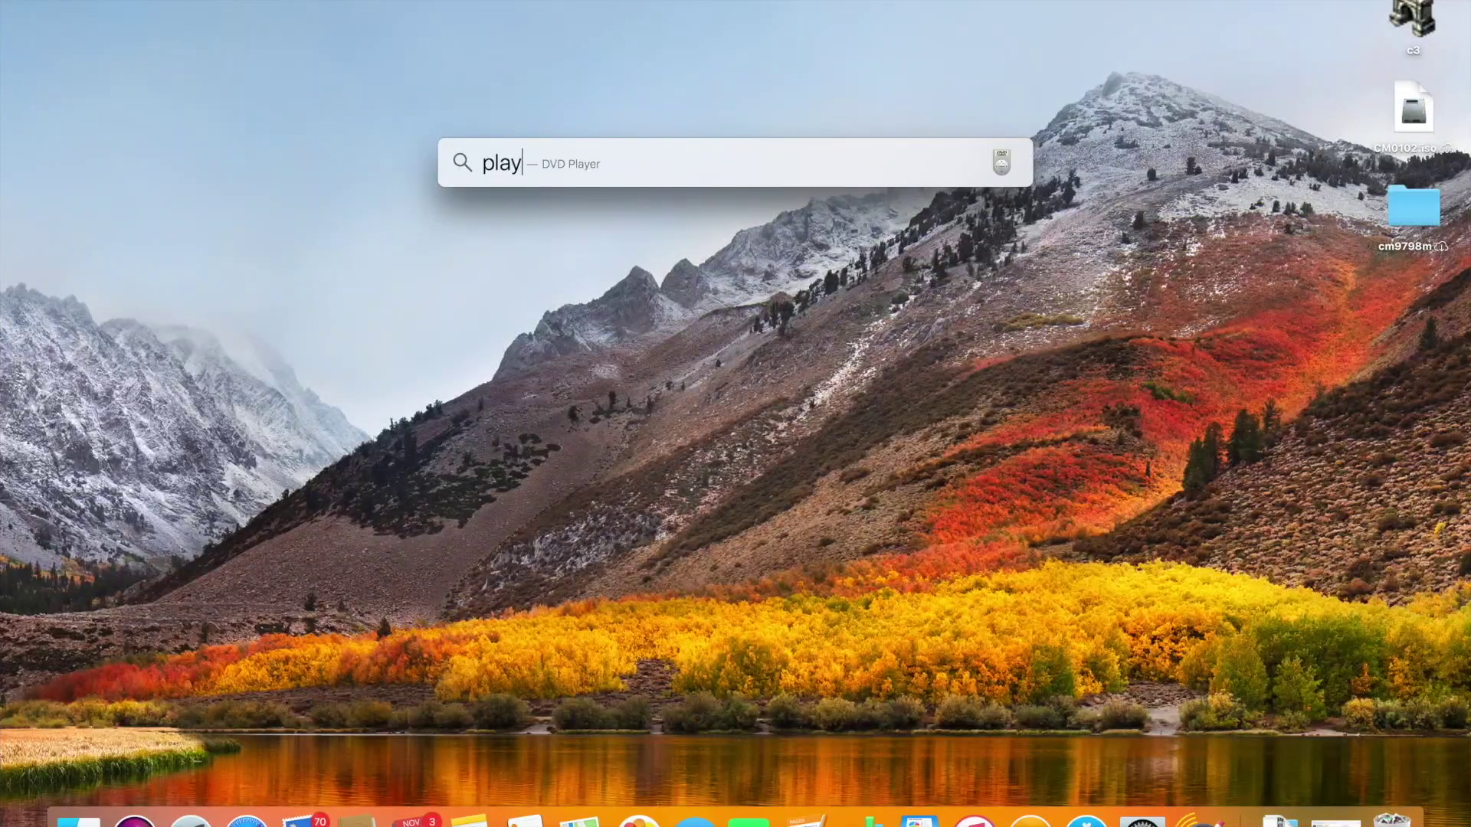
pyautogui.press('Return')
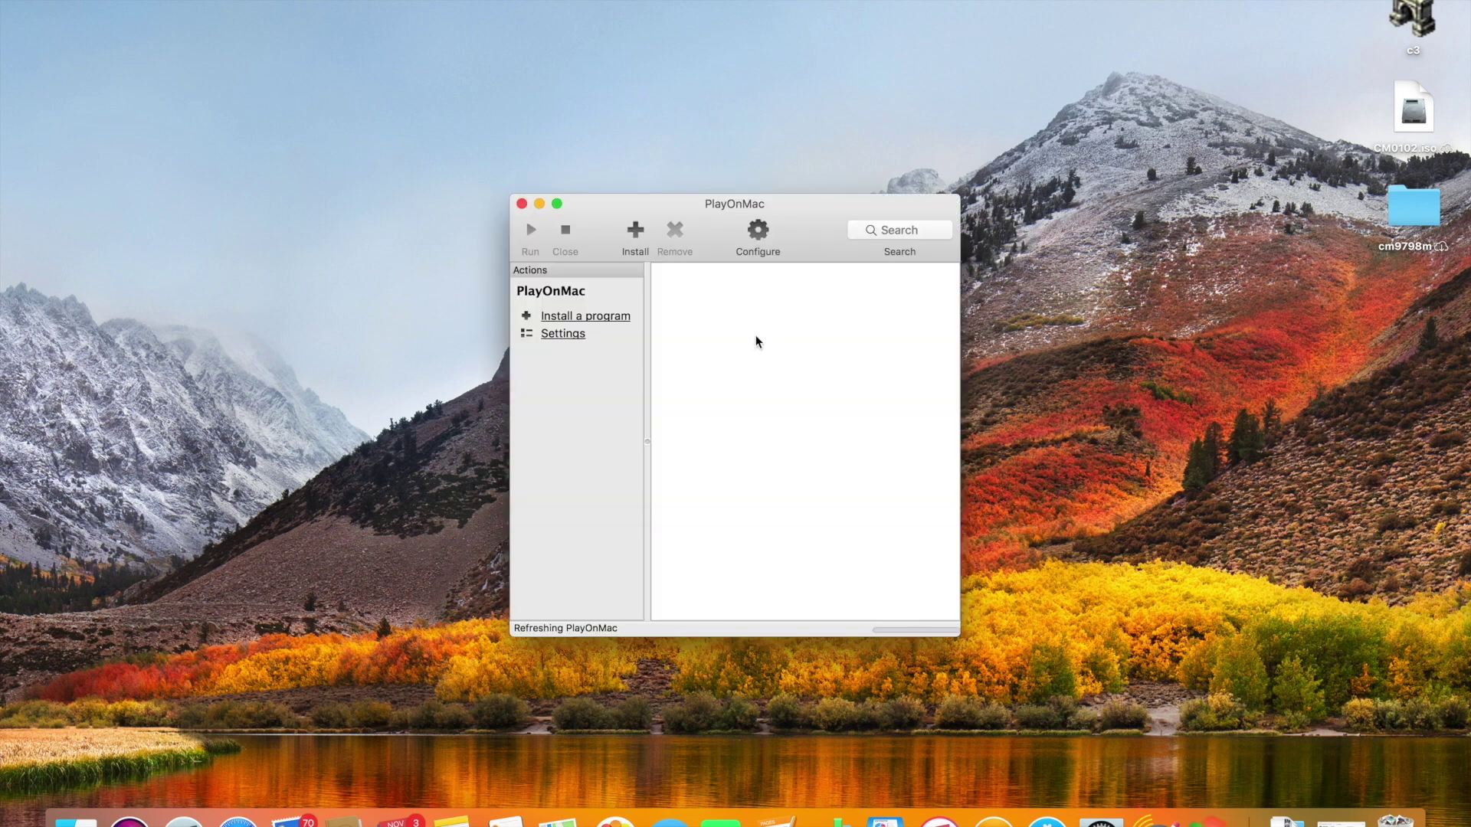
pyautogui.click(756, 239)
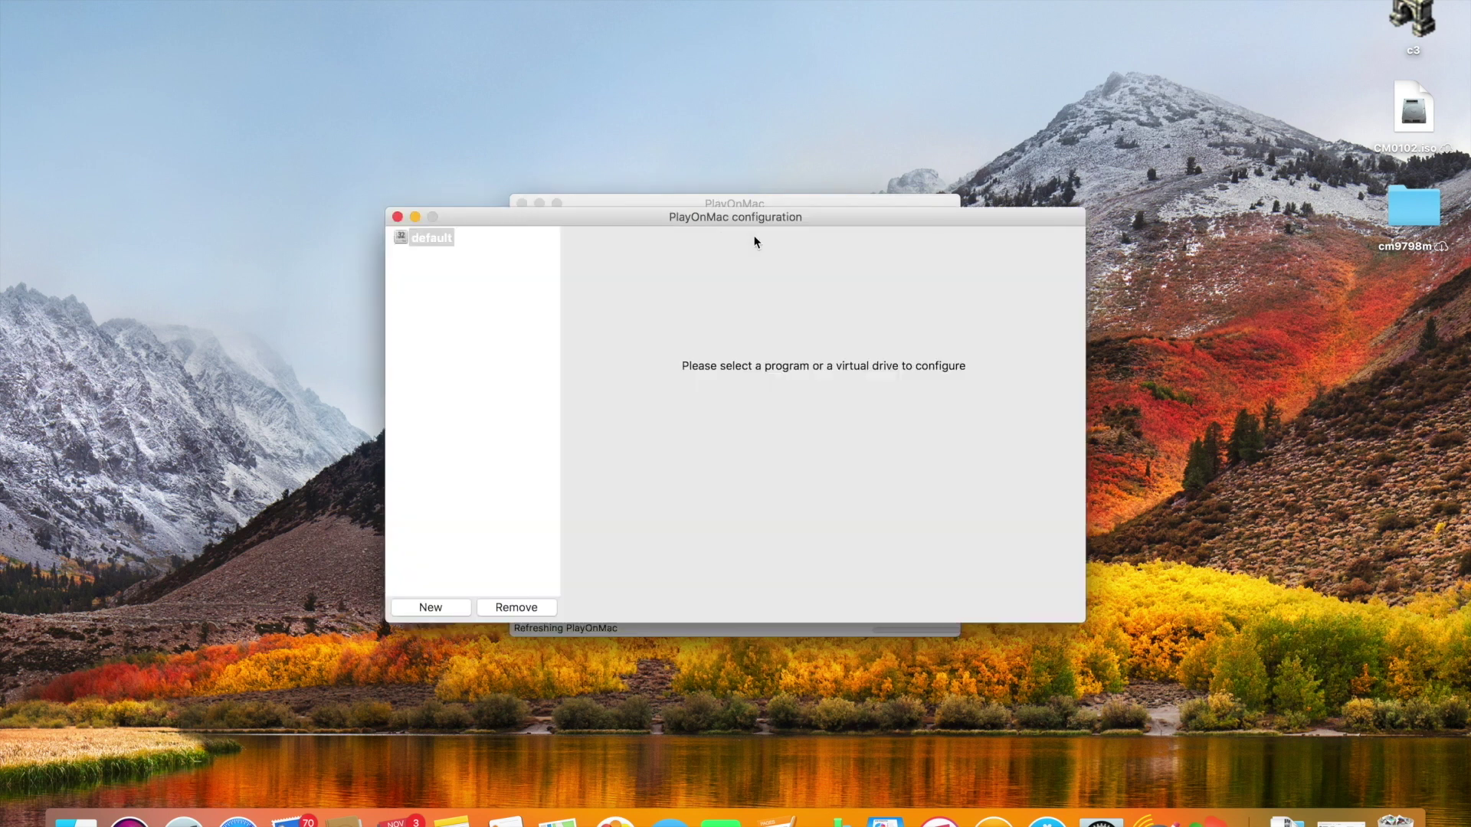
# Step: Create a new 32-bit Windows virtual drive named 'CaesarIII' on System Wine
pyautogui.click(437, 242)
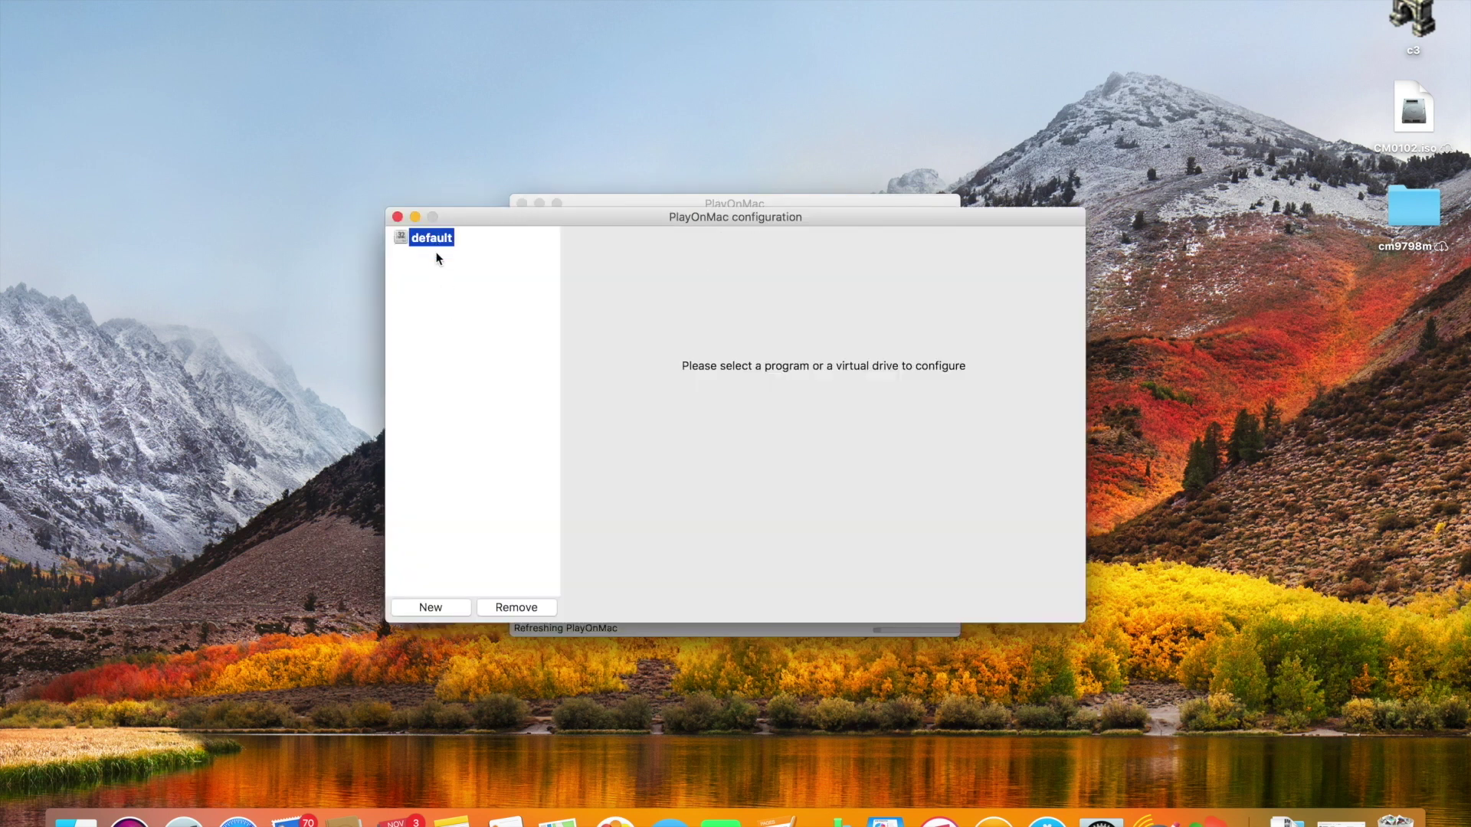
pyautogui.click(434, 607)
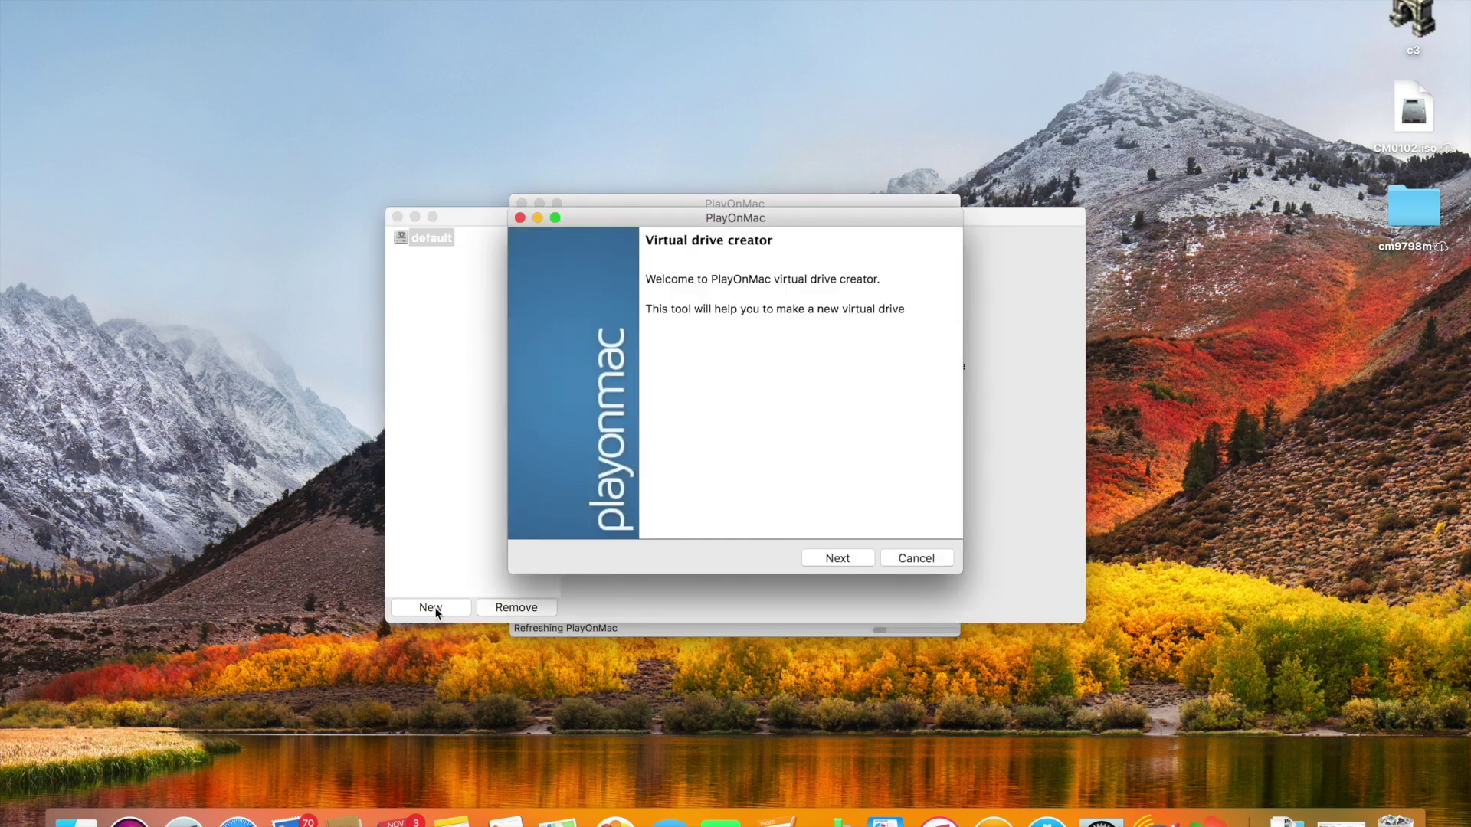
pyautogui.click(855, 558)
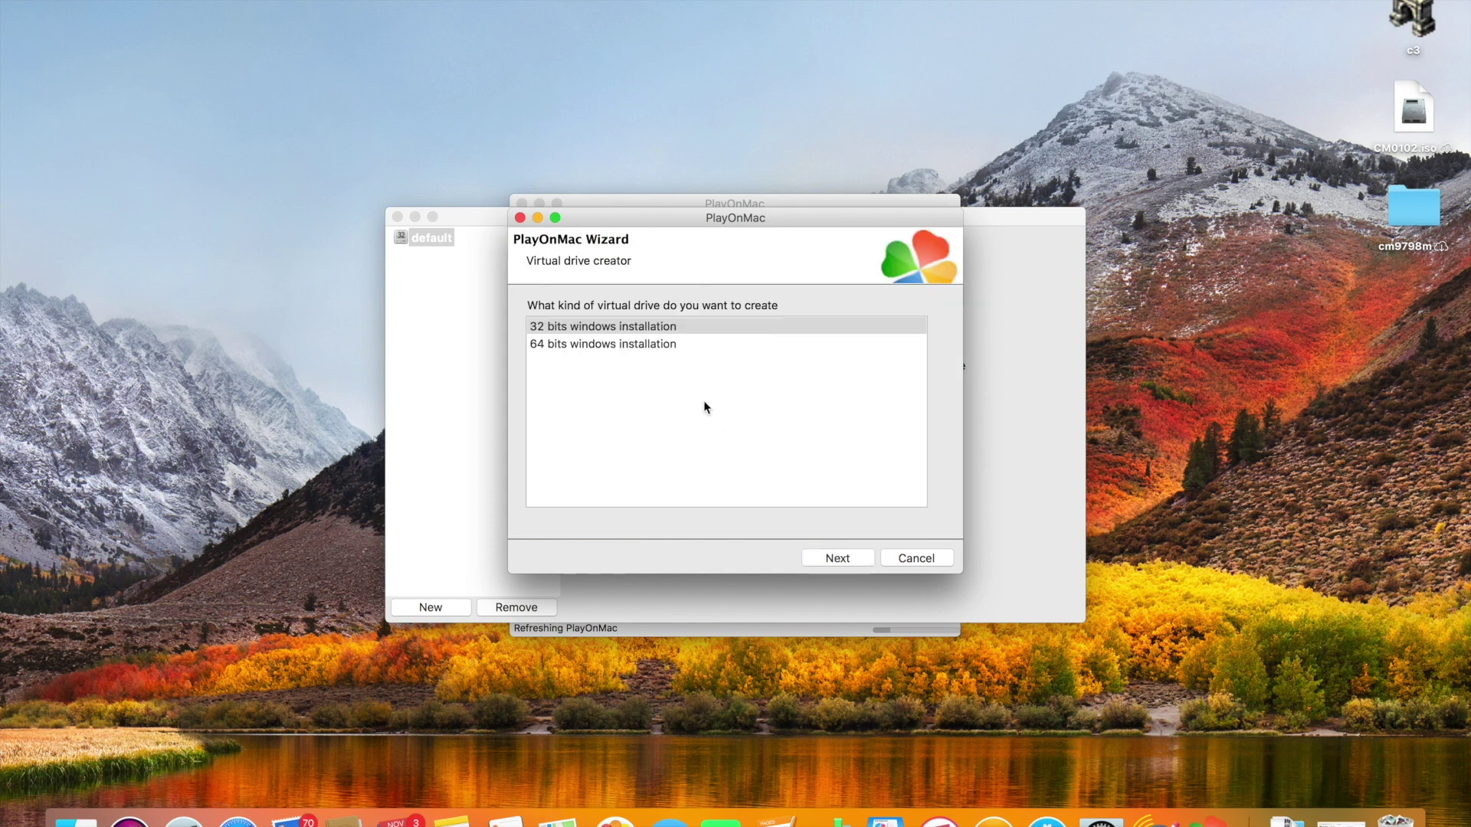
pyautogui.click(658, 325)
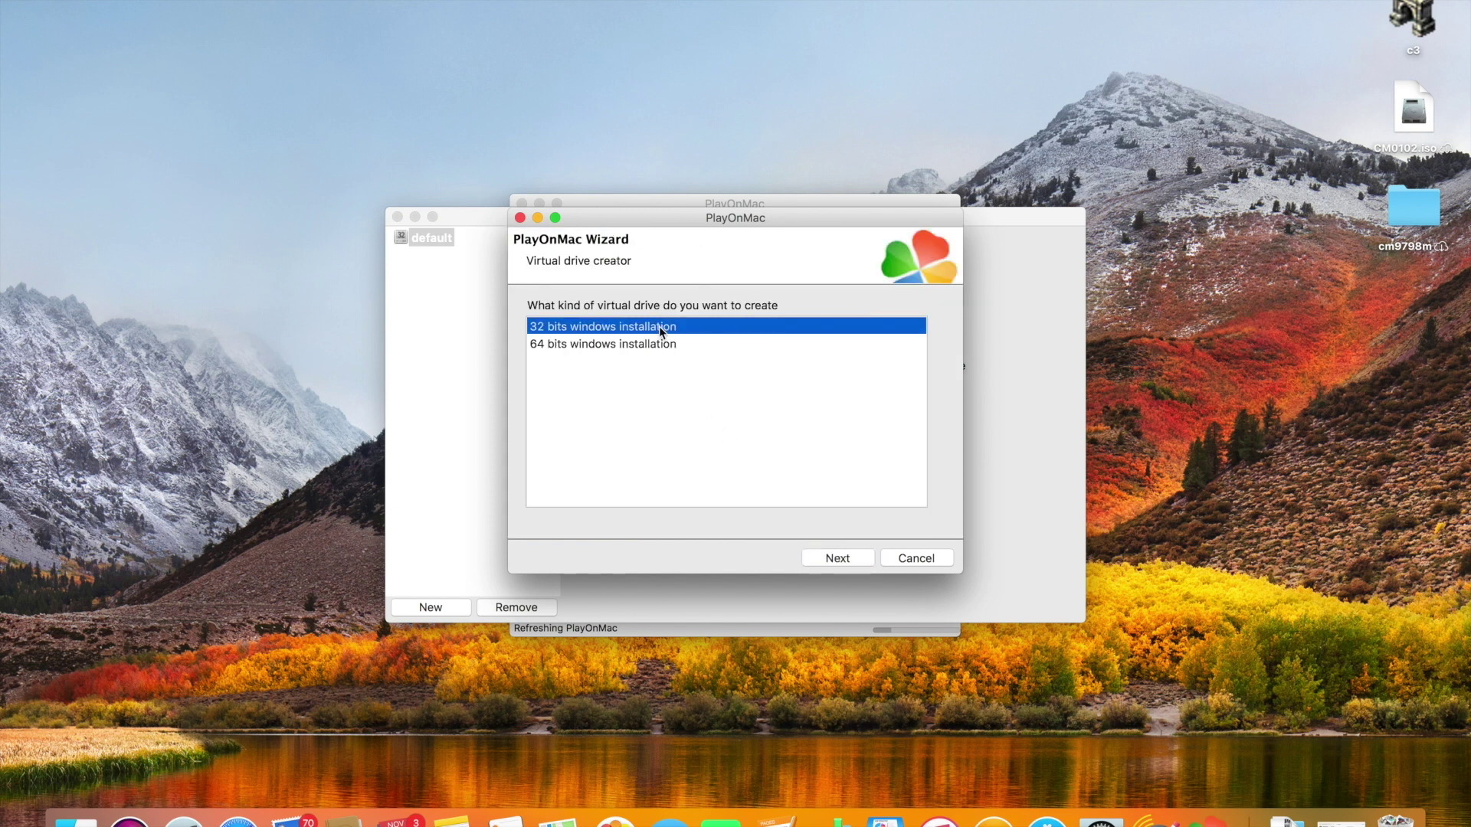
pyautogui.click(854, 564)
pyautogui.click(676, 340)
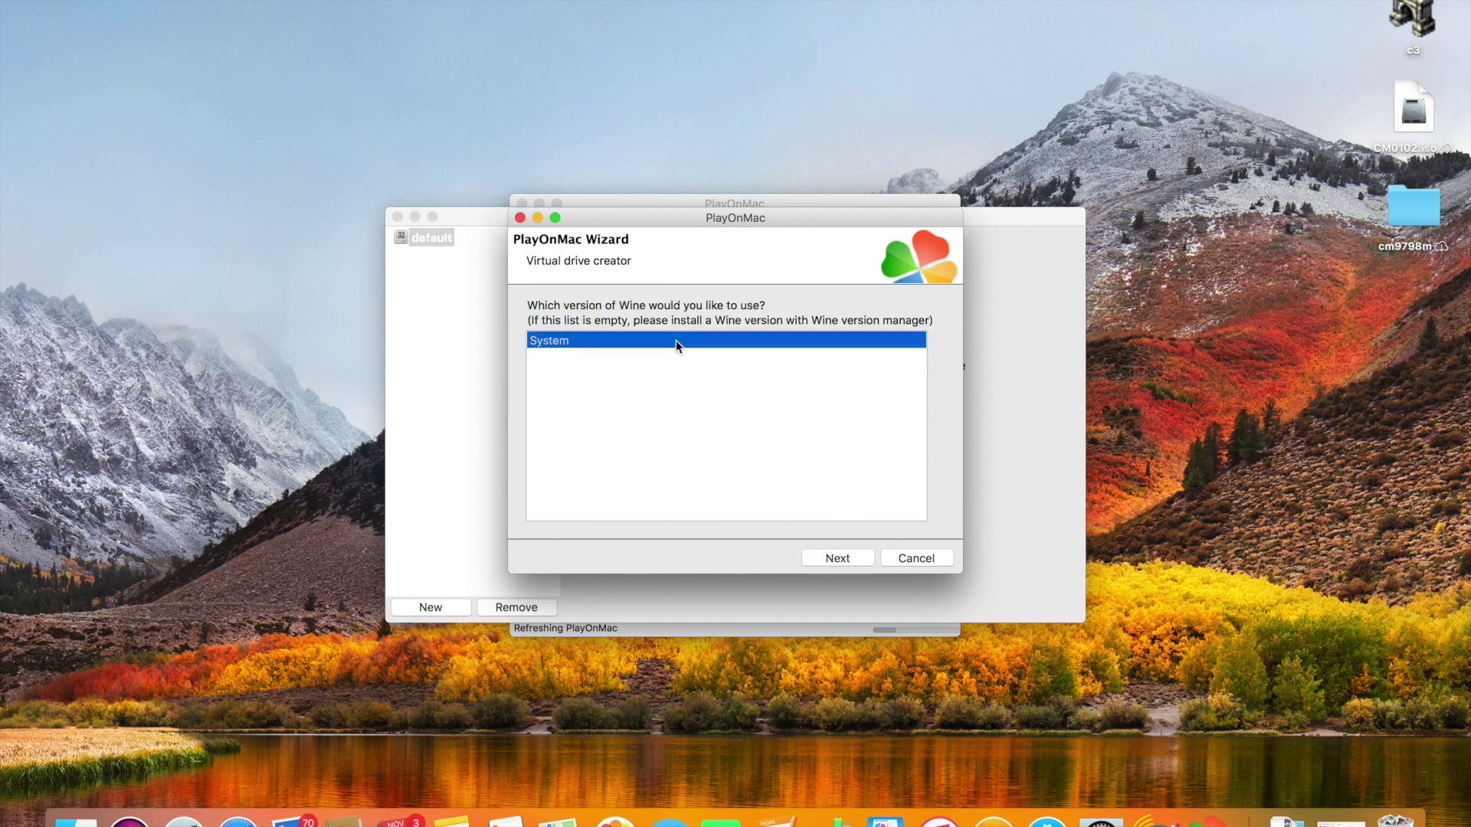
pyautogui.click(848, 554)
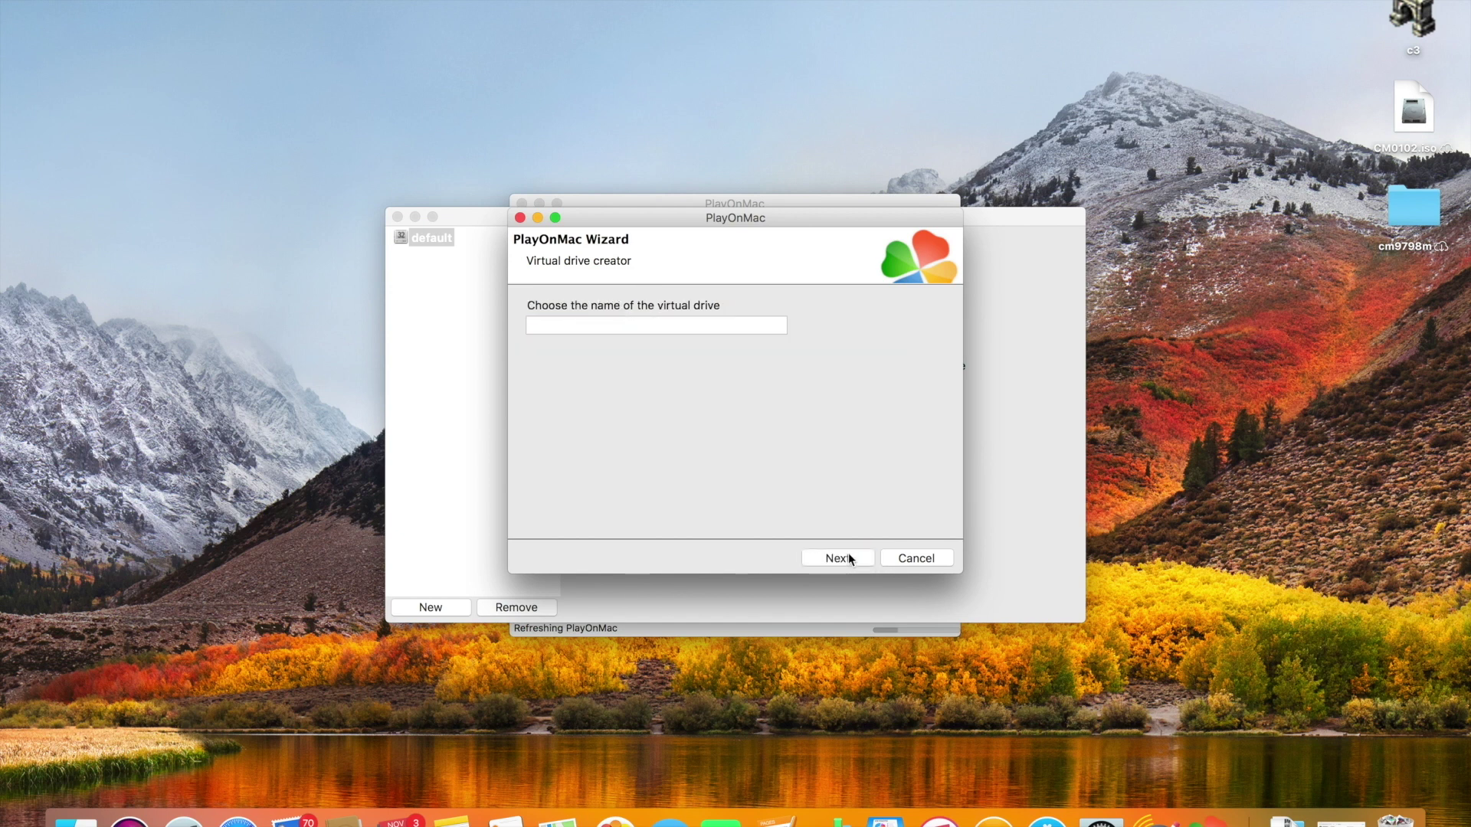
pyautogui.click(739, 330)
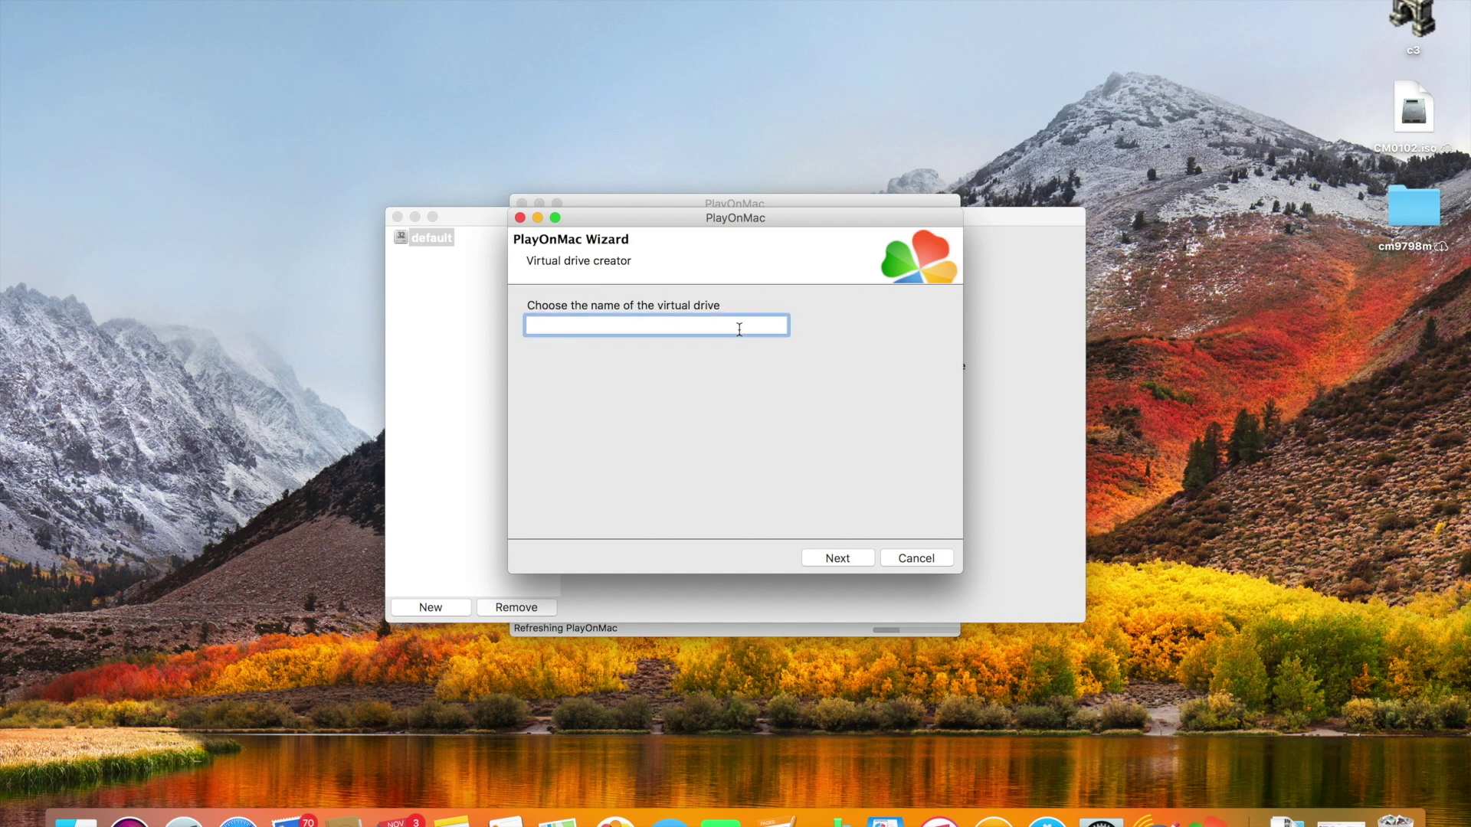
pyautogui.write('CaesarIII')
pyautogui.click(847, 557)
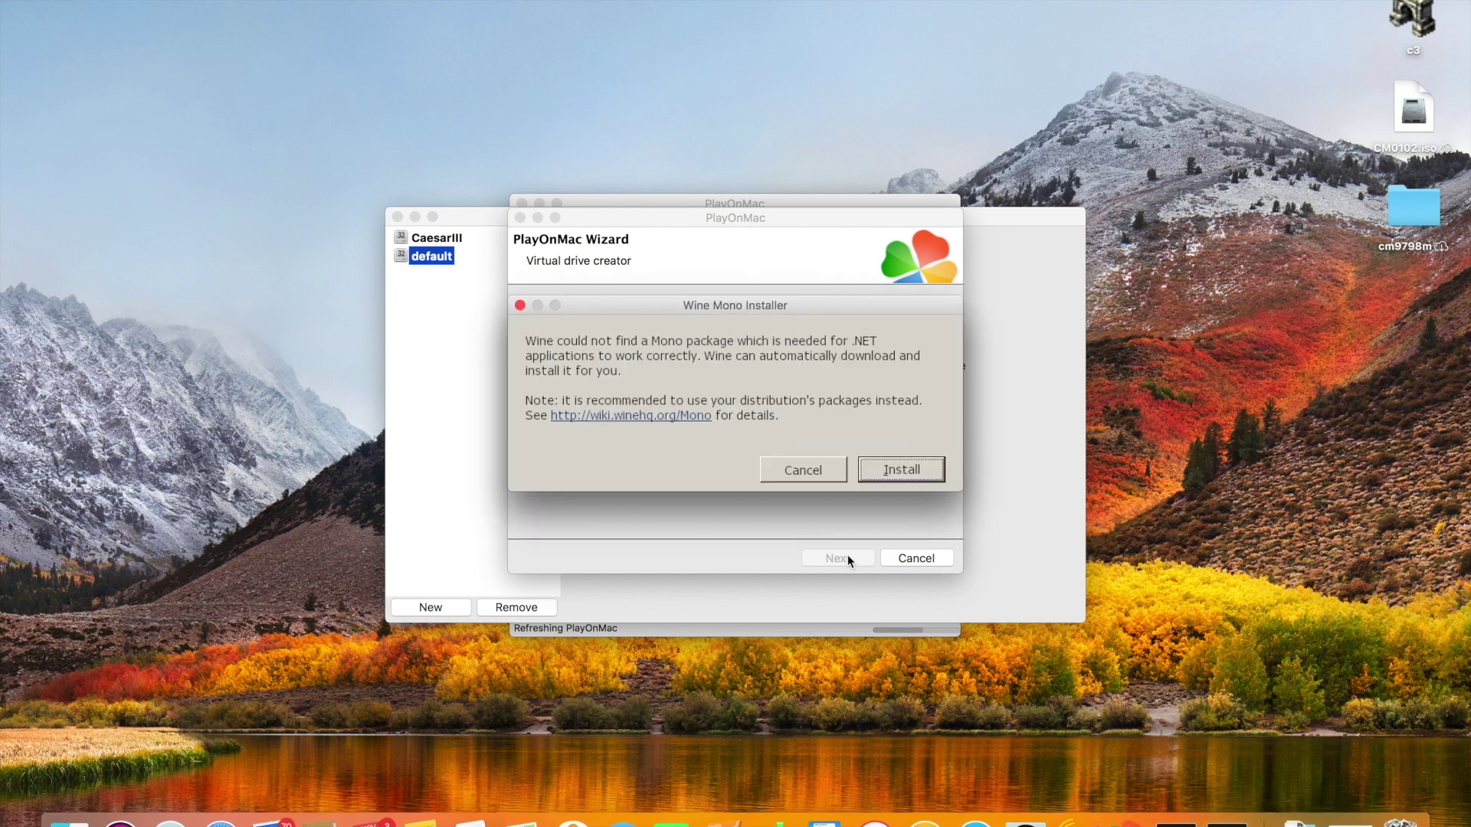
# Step: Approve the Wine Mono and Wine Gecko installs so the CaesarIII drive finishes creating
pyautogui.click(883, 475)
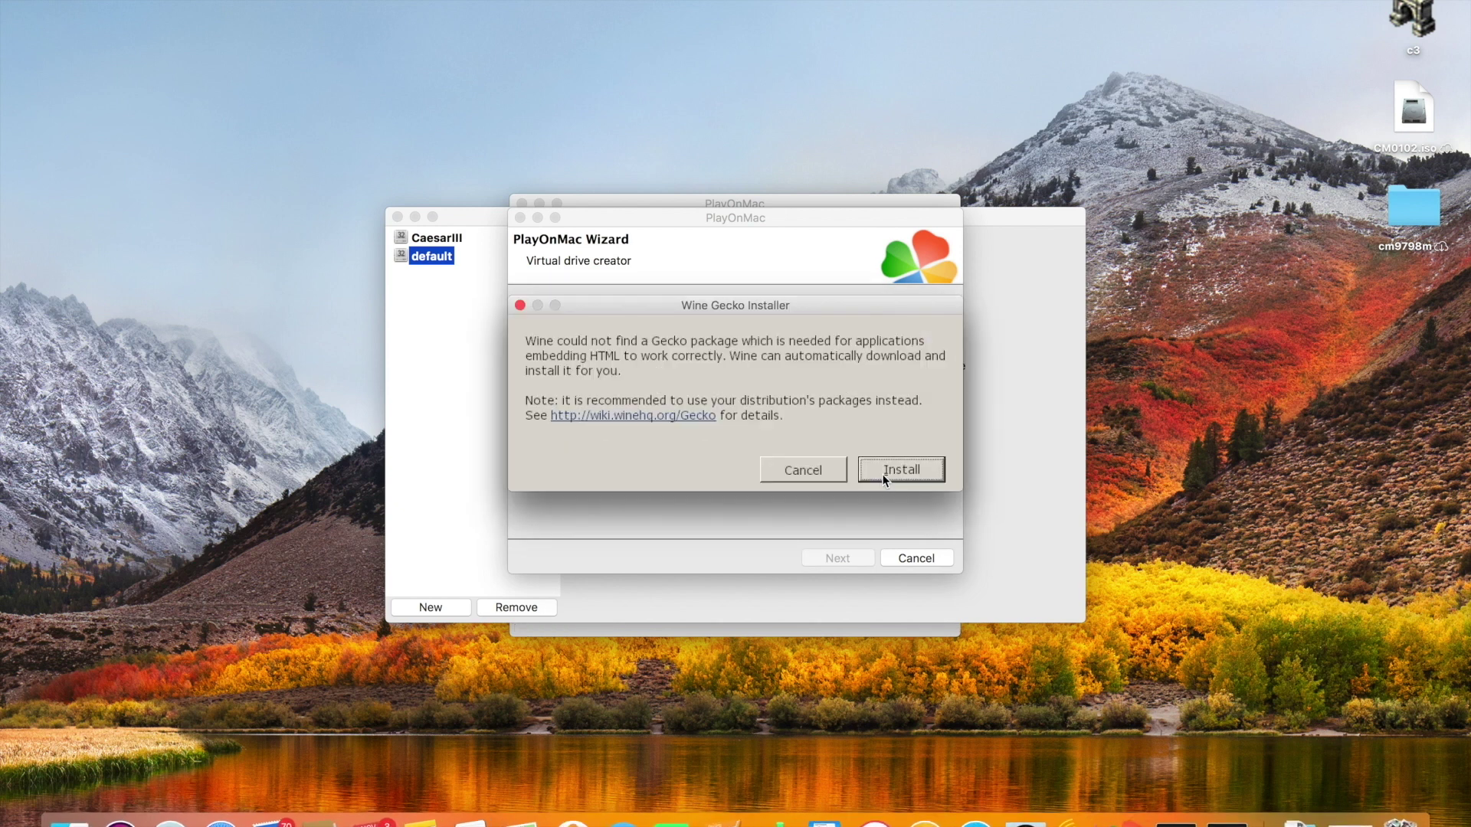
pyautogui.click(885, 470)
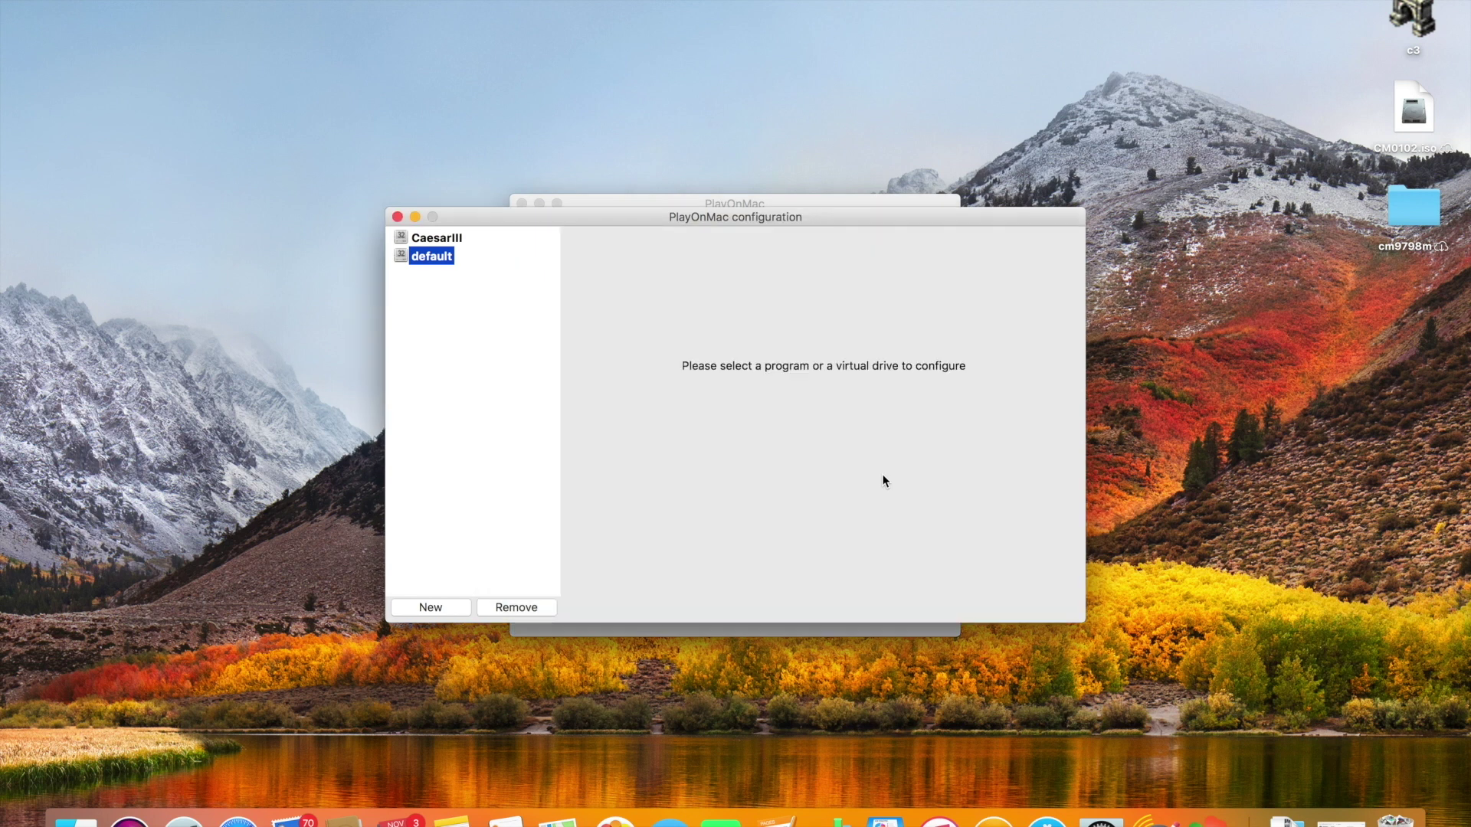
# Step: Reopen drive configuration, select CaesarIII, and run a Windows .exe from its Miscellaneous settings
pyautogui.press('super+w')
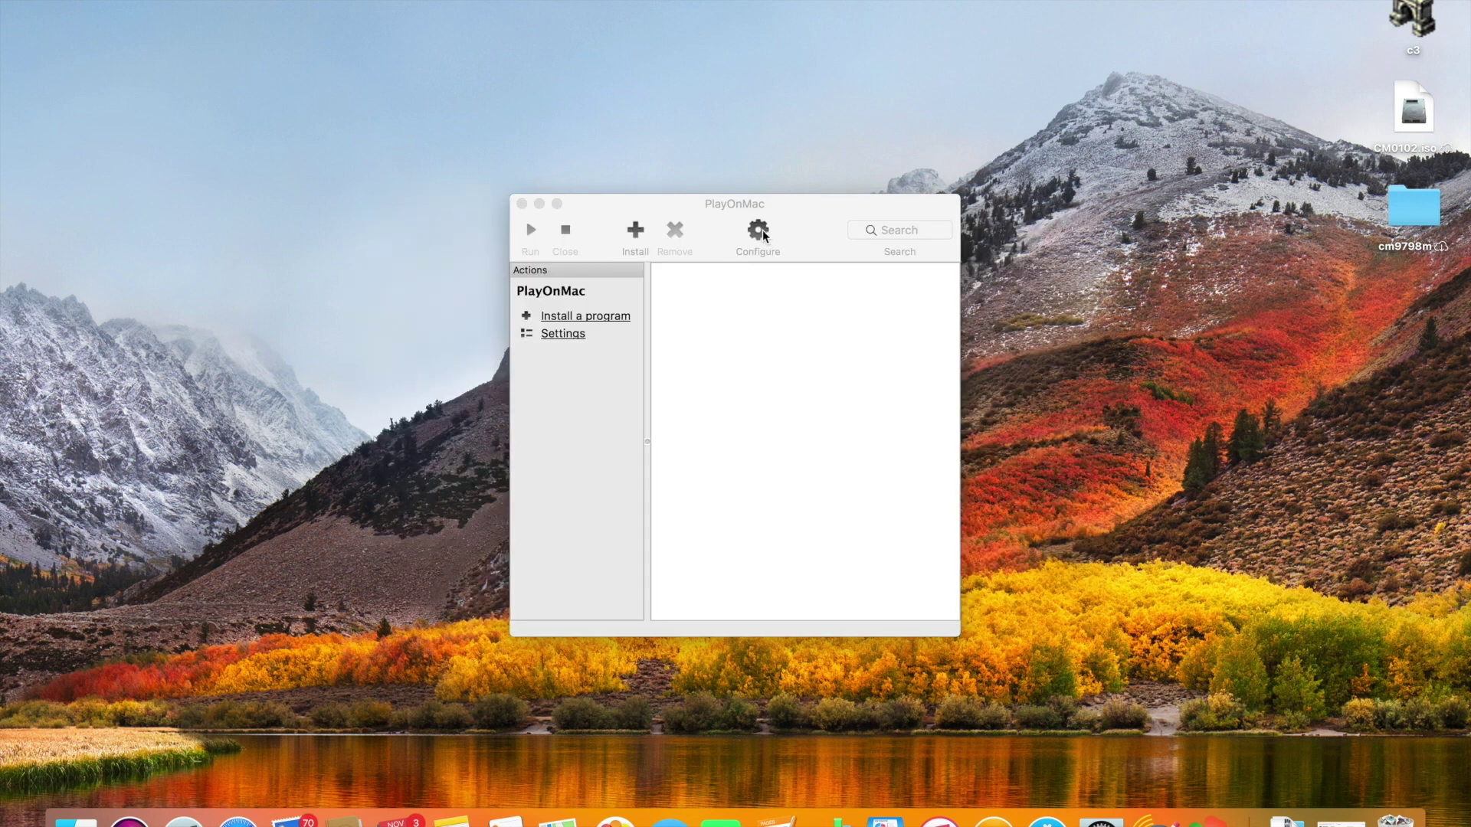
pyautogui.click(762, 233)
pyautogui.click(447, 238)
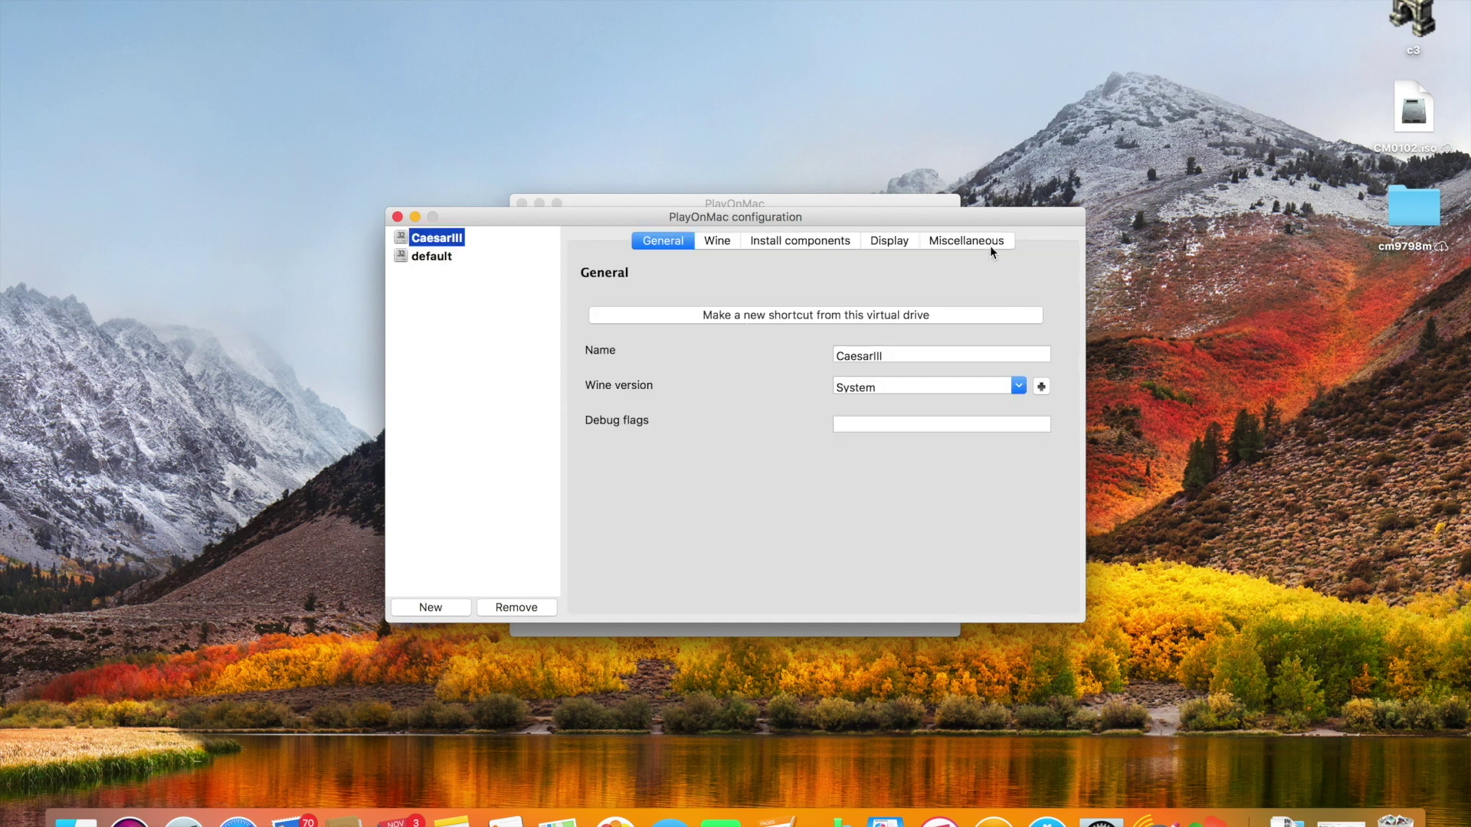
pyautogui.click(988, 242)
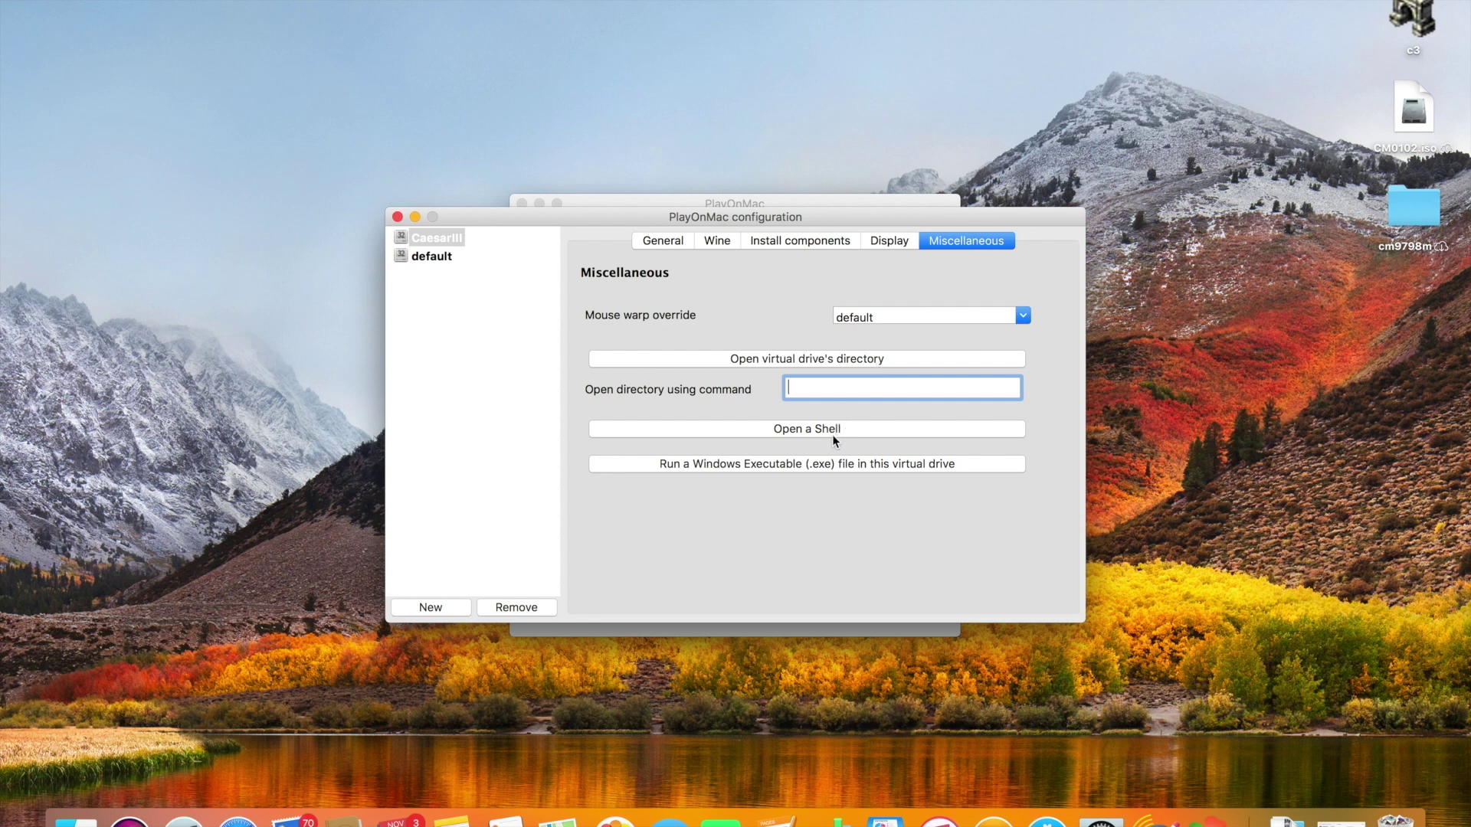
pyautogui.click(824, 466)
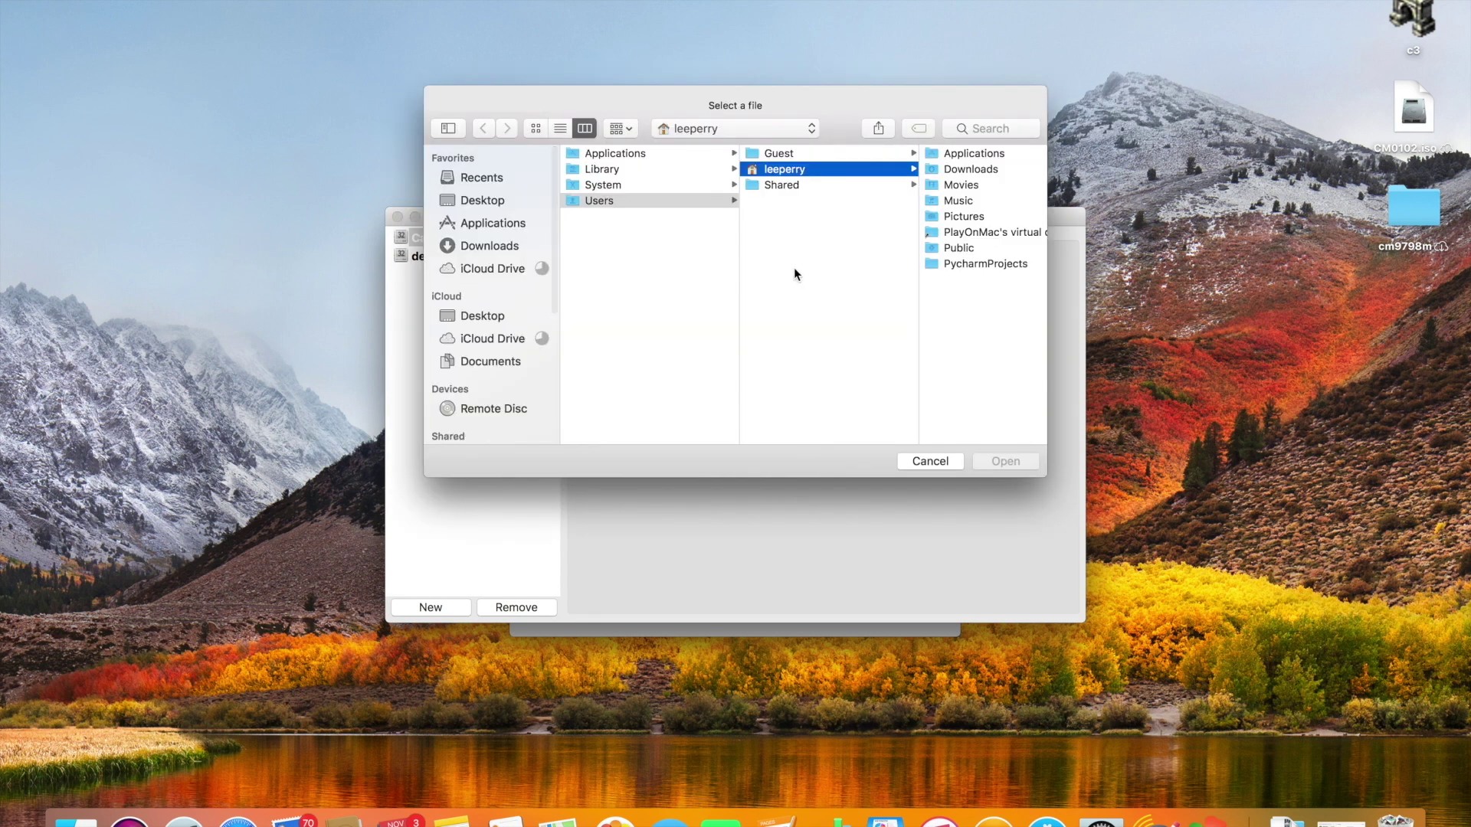
# Step: Run setup_caesar3_2.0.0.9.exe from the WDMyCloudMirror share inside the CaesarIII drive
pyautogui.scroll(-5, 508, 367)
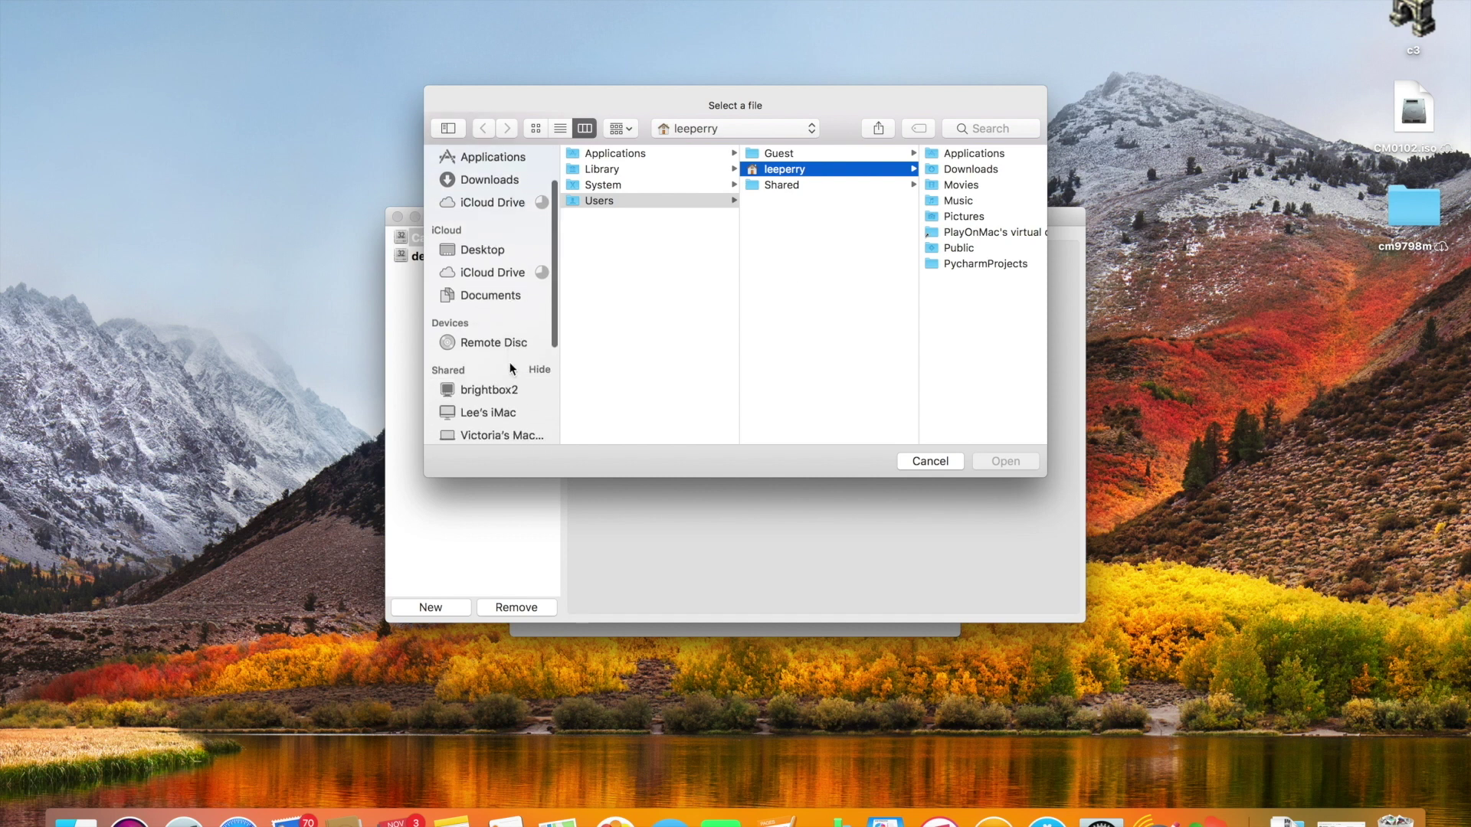
pyautogui.click(485, 400)
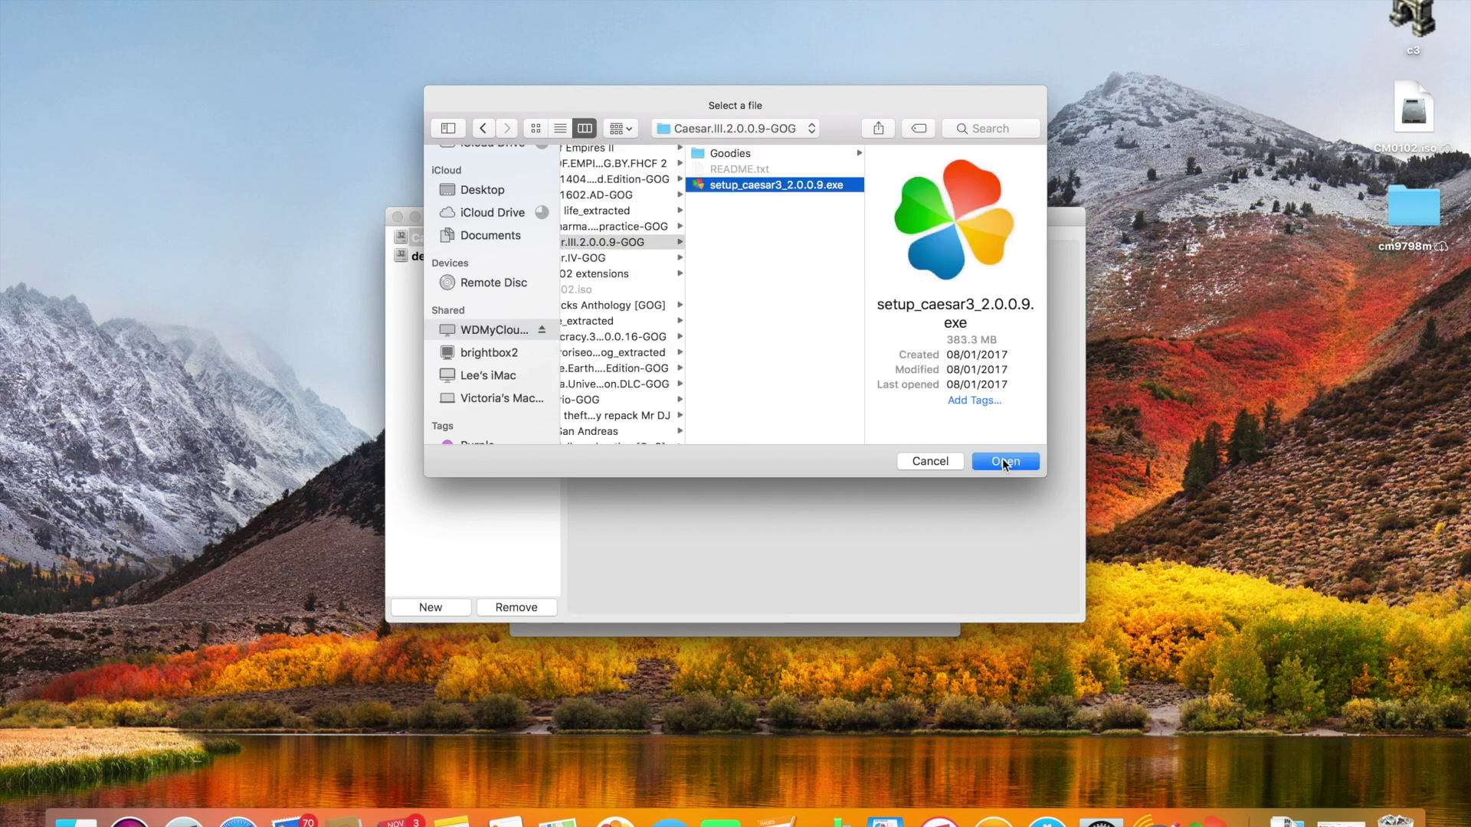
pyautogui.click(1003, 462)
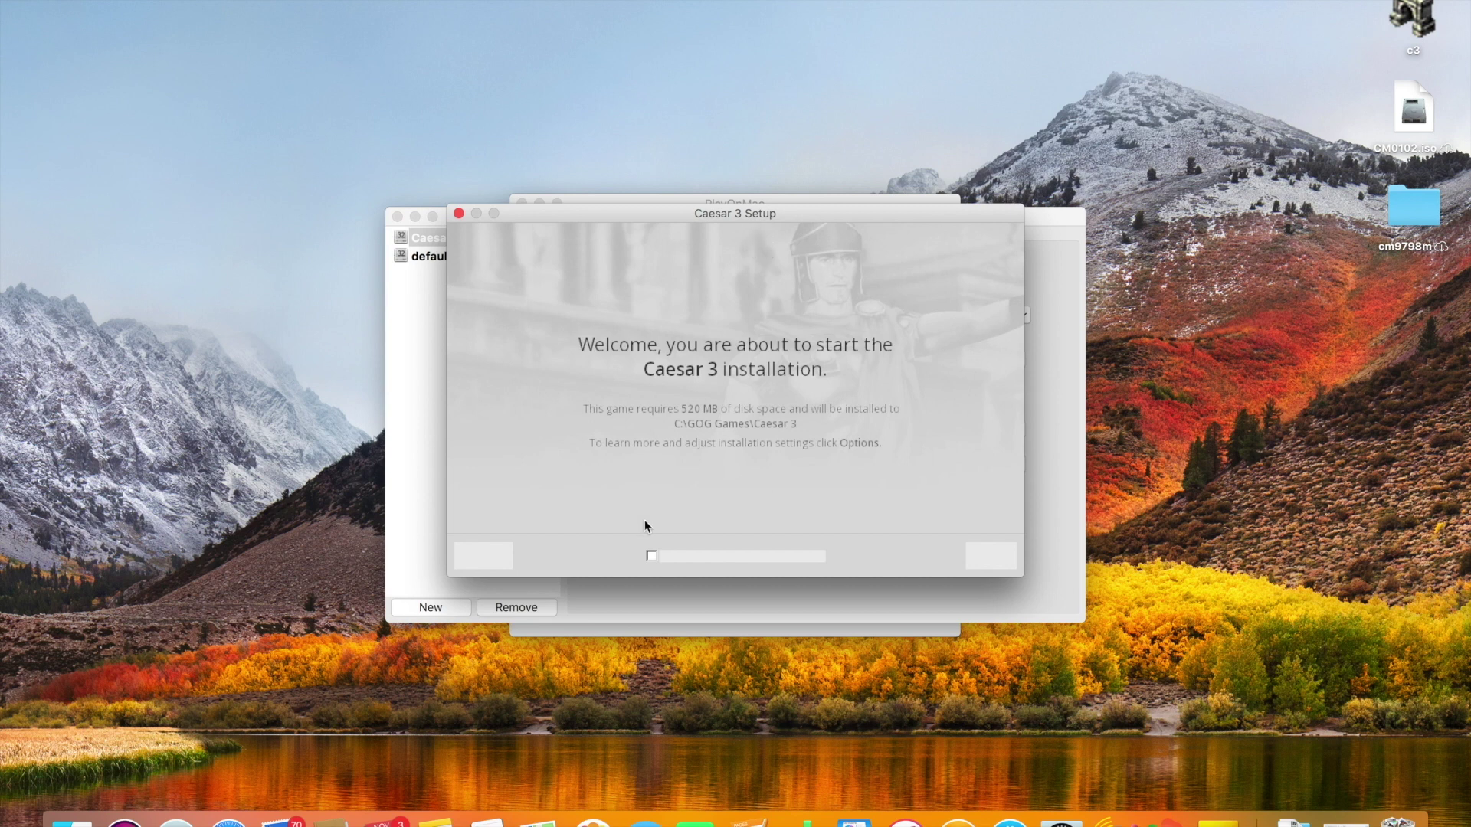
# Step: Accept the terms, install Caesar 3, and close the setup once it reports success
pyautogui.click(651, 555)
pyautogui.click(991, 558)
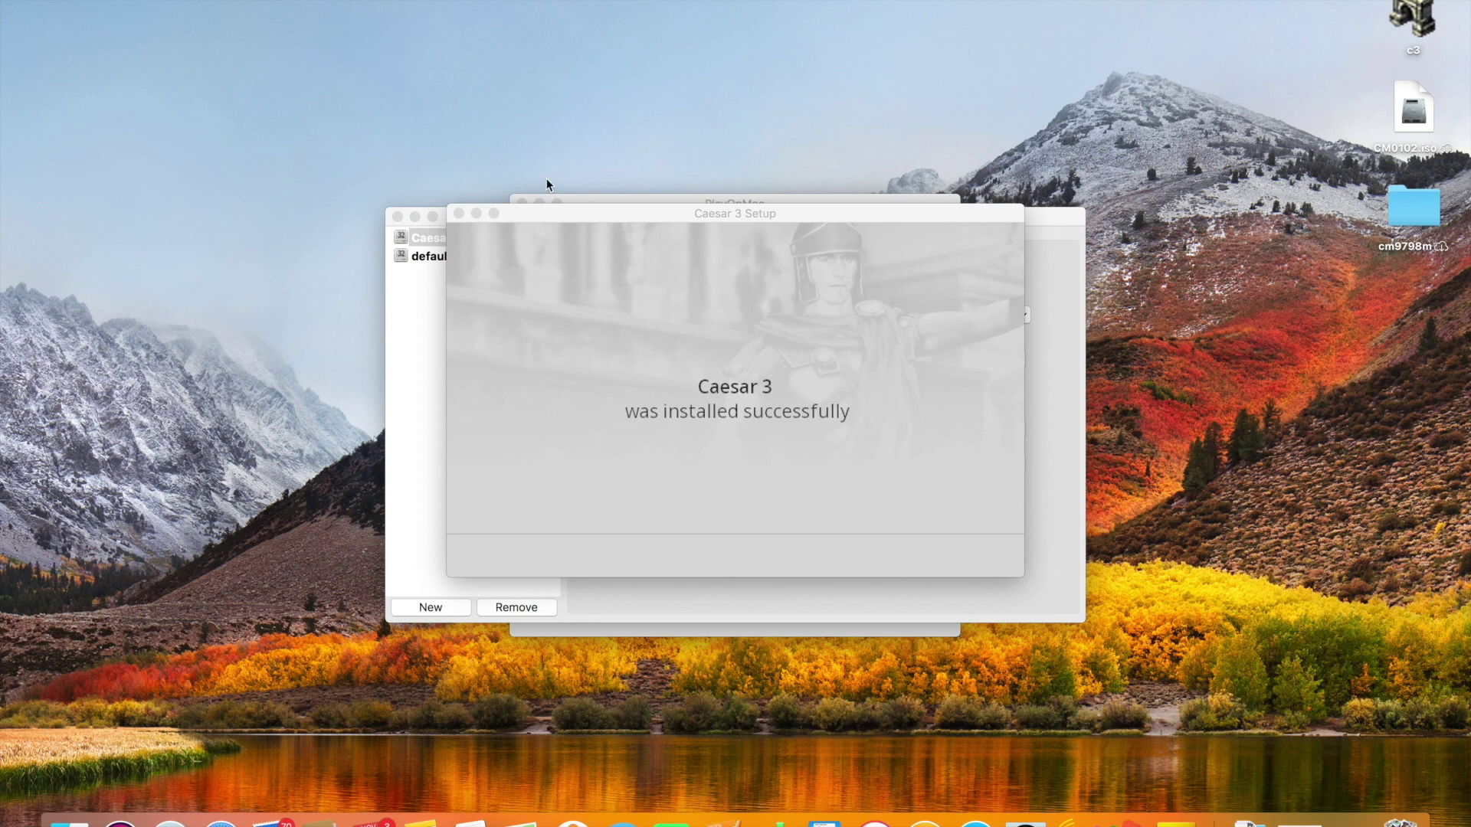
pyautogui.click(559, 215)
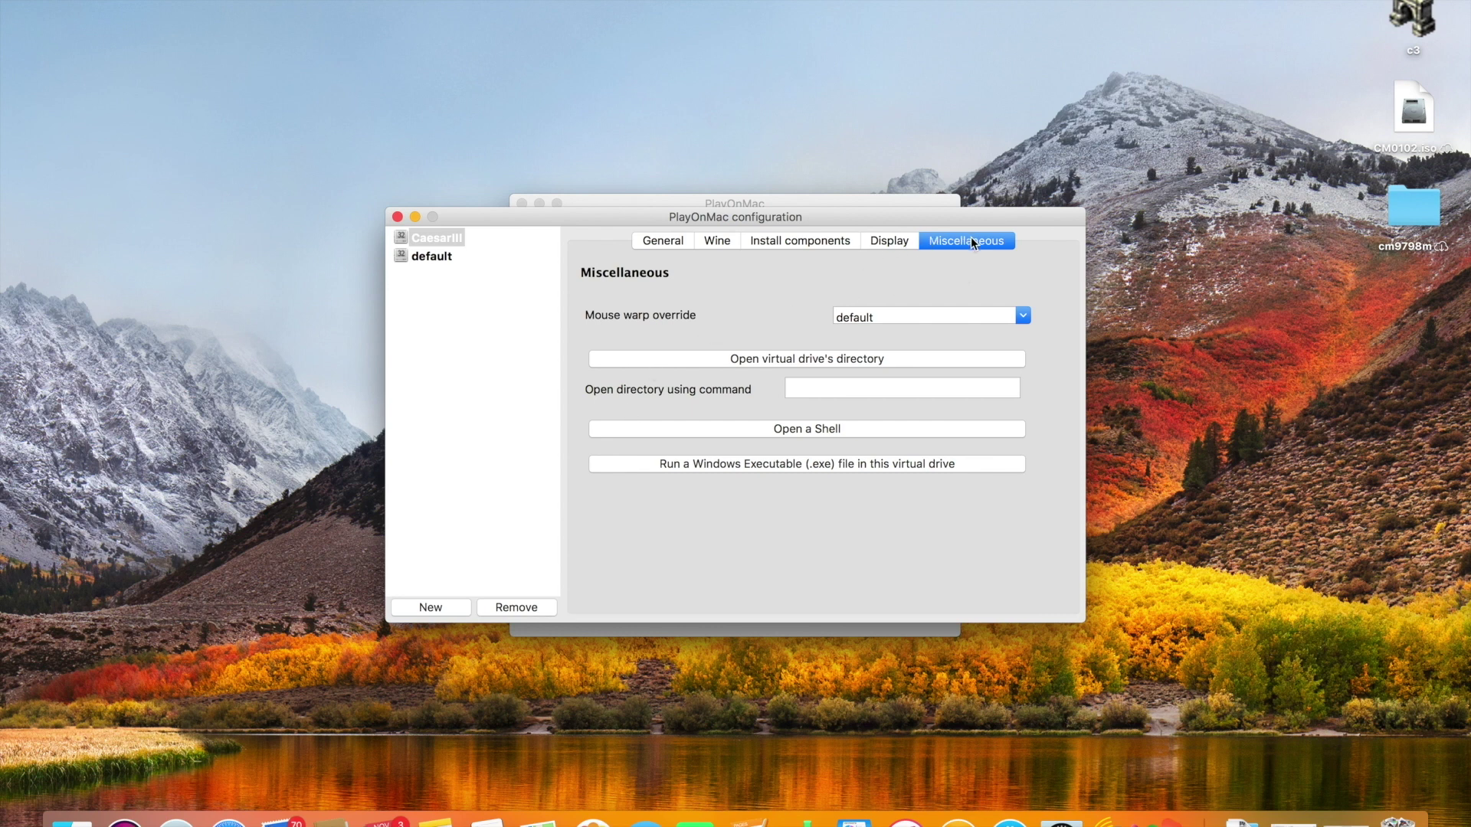
# Step: Open the drive's directory in Finder, go through drive_c and GOG Games, and launch c3.exe
pyautogui.click(820, 360)
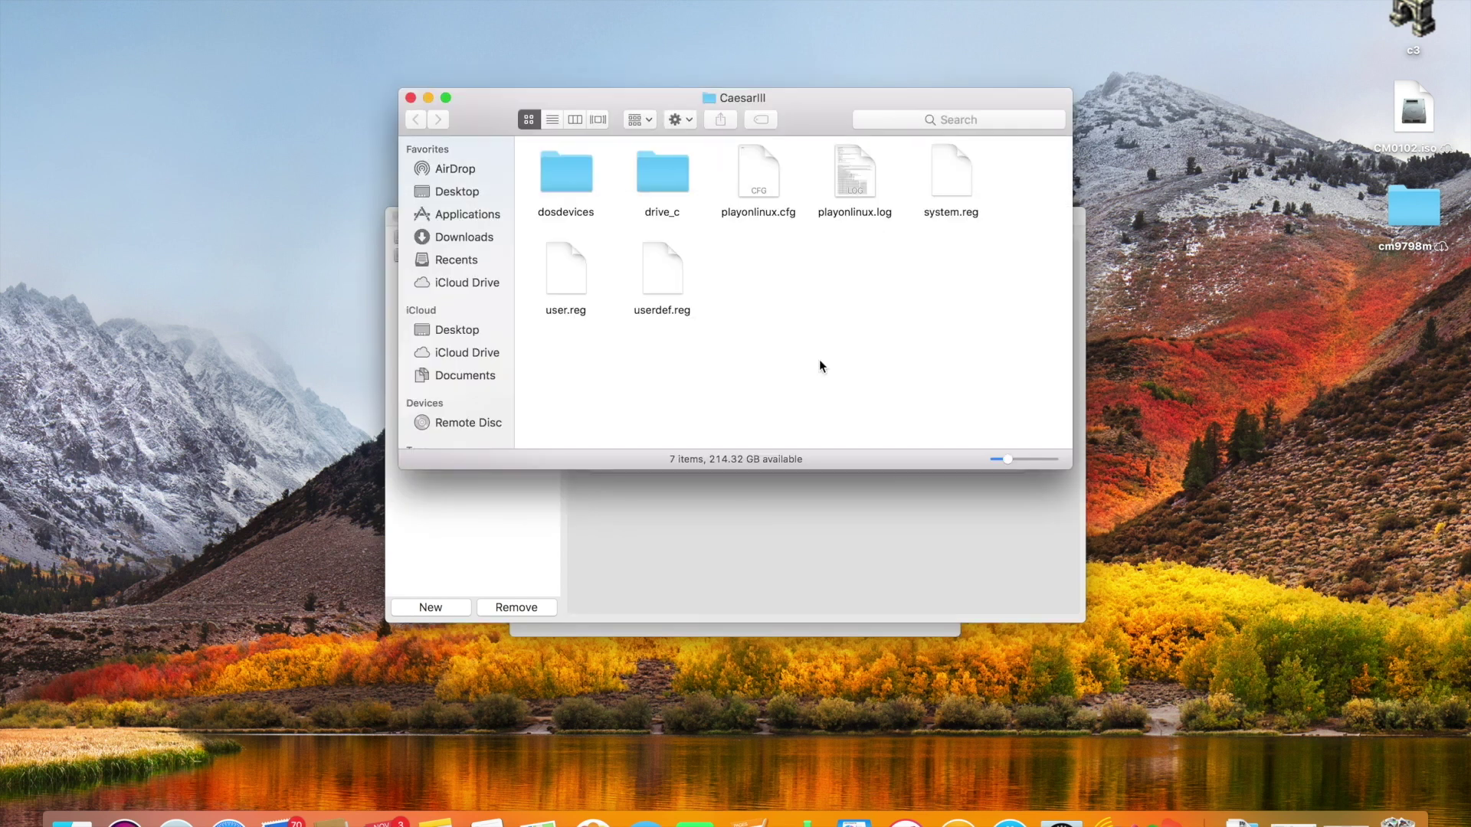
pyautogui.doubleClick(671, 175)
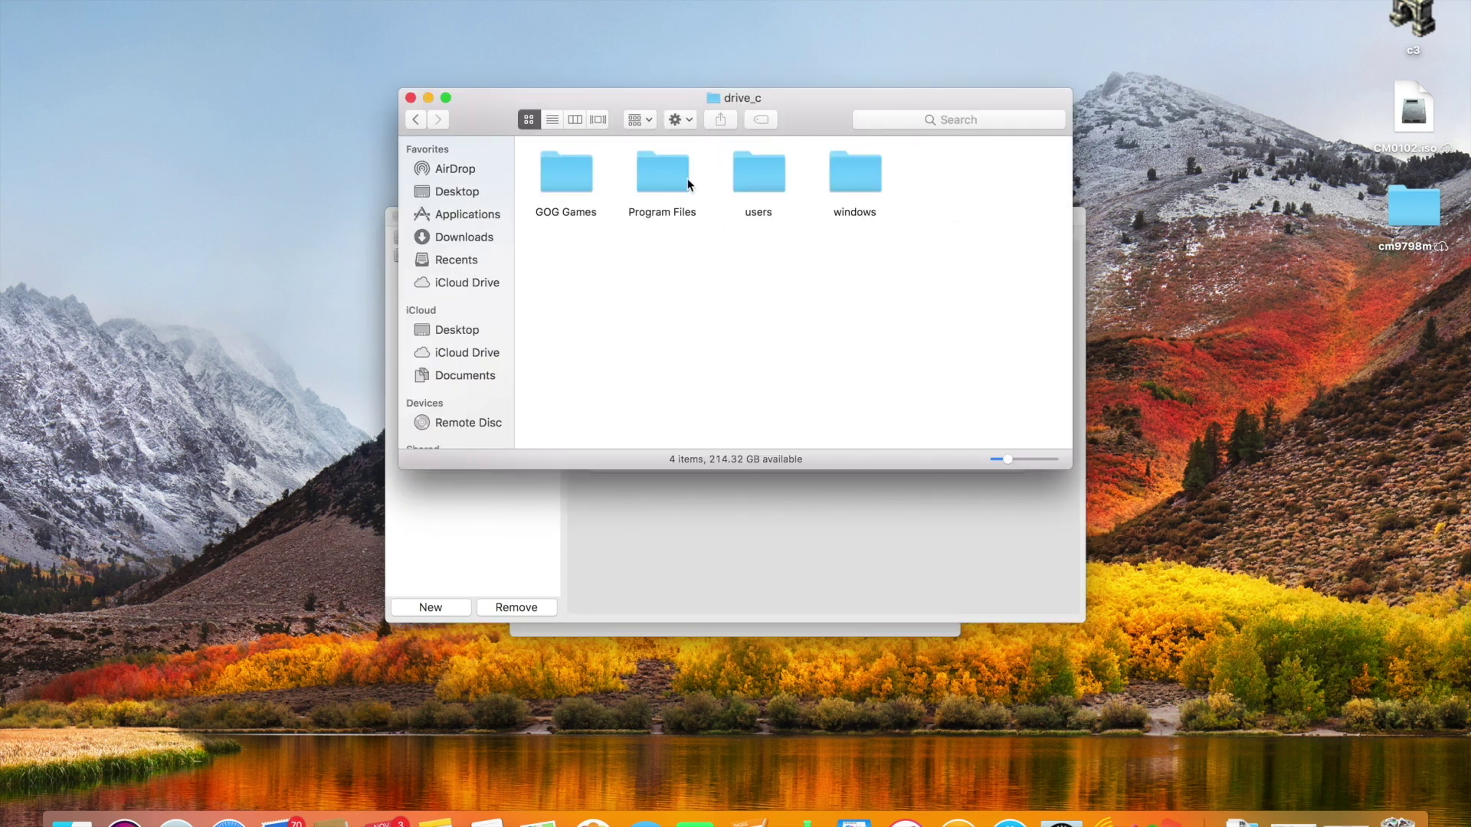
pyautogui.doubleClick(564, 185)
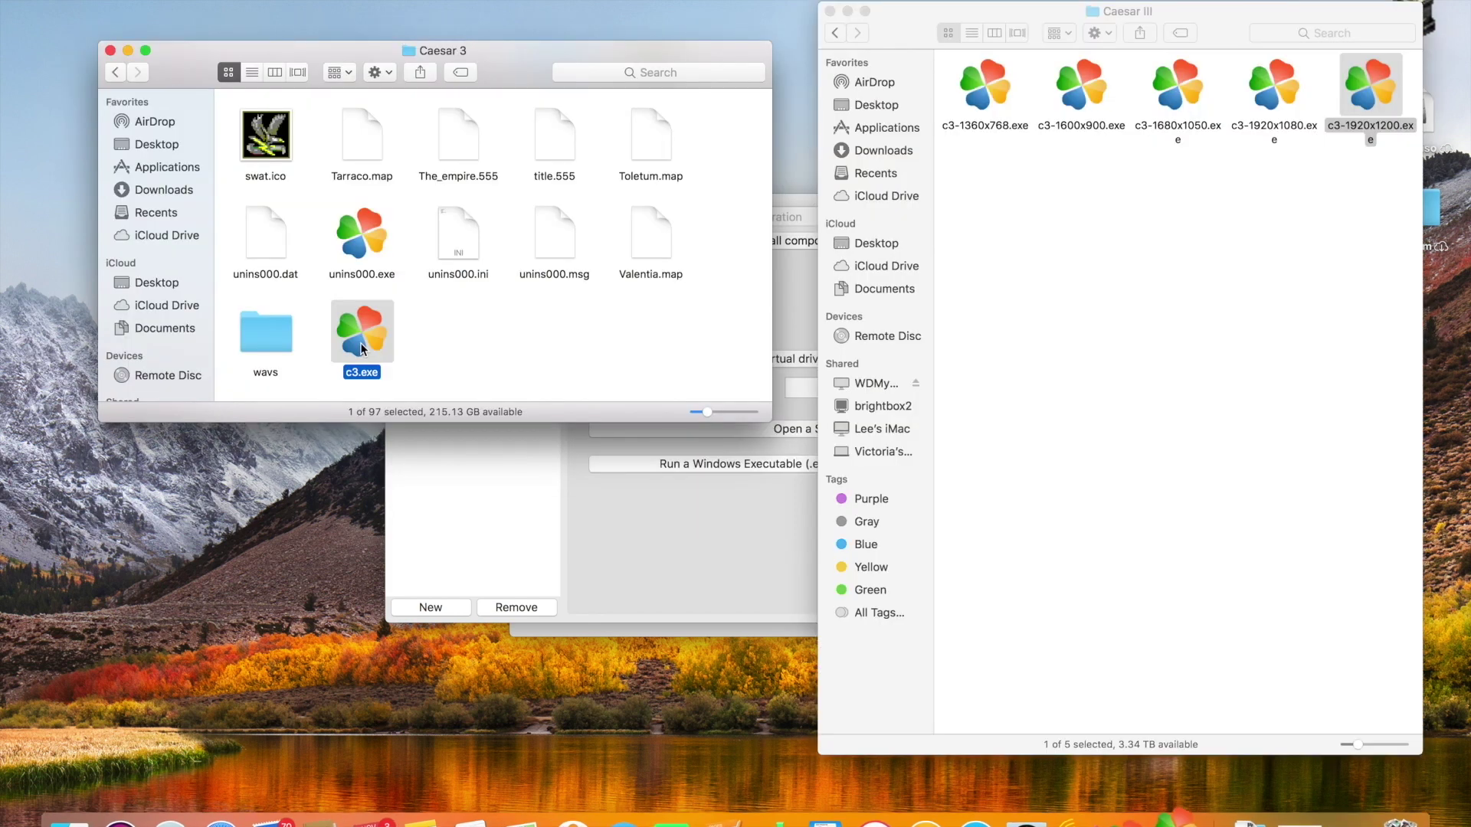
pyautogui.doubleClick(360, 343)
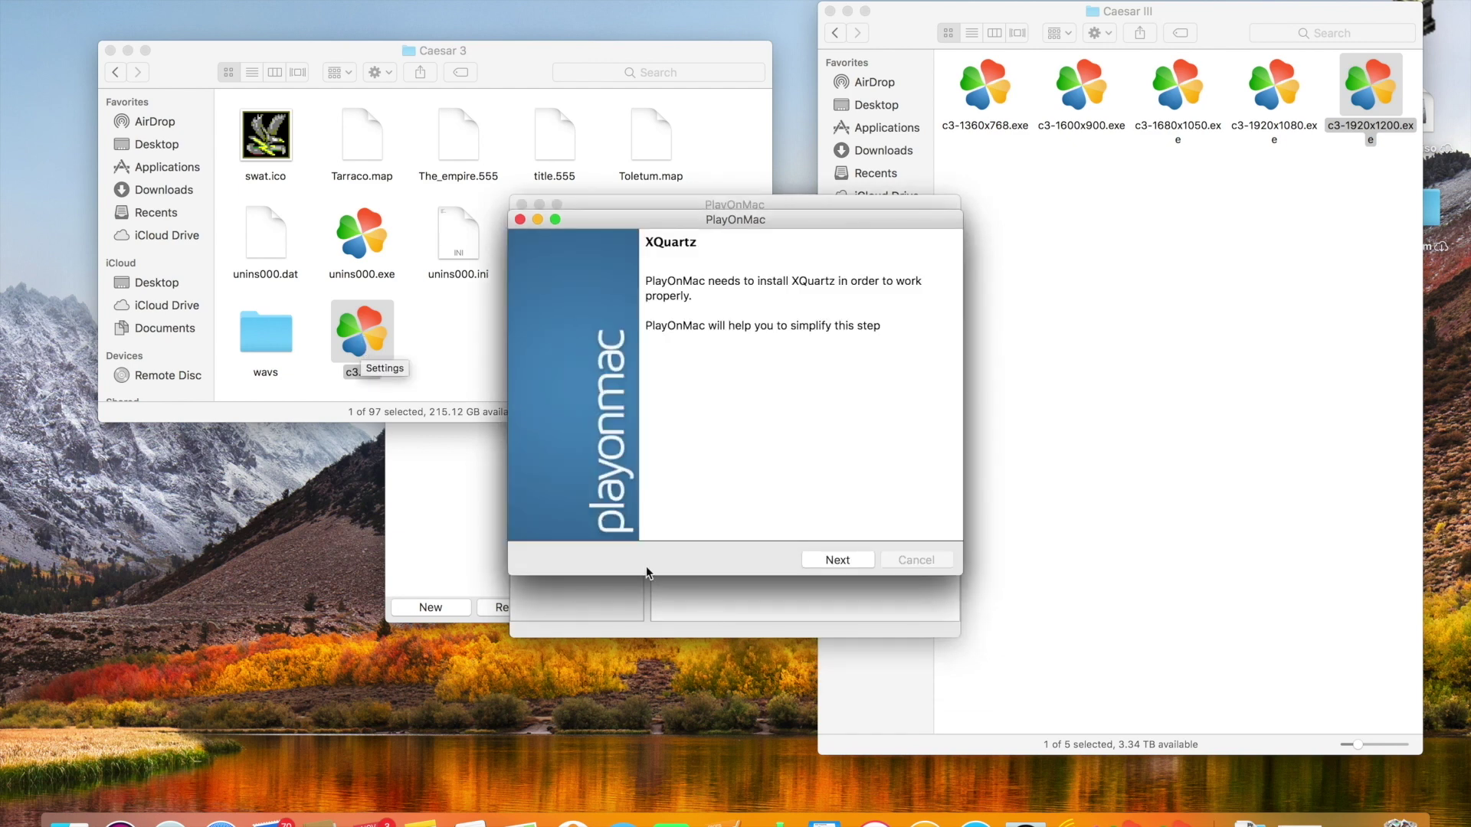
# Step: Let the PlayOnMac wizard download XQuartz automatically until the XQuartz-2.7.7 image opens
pyautogui.click(844, 560)
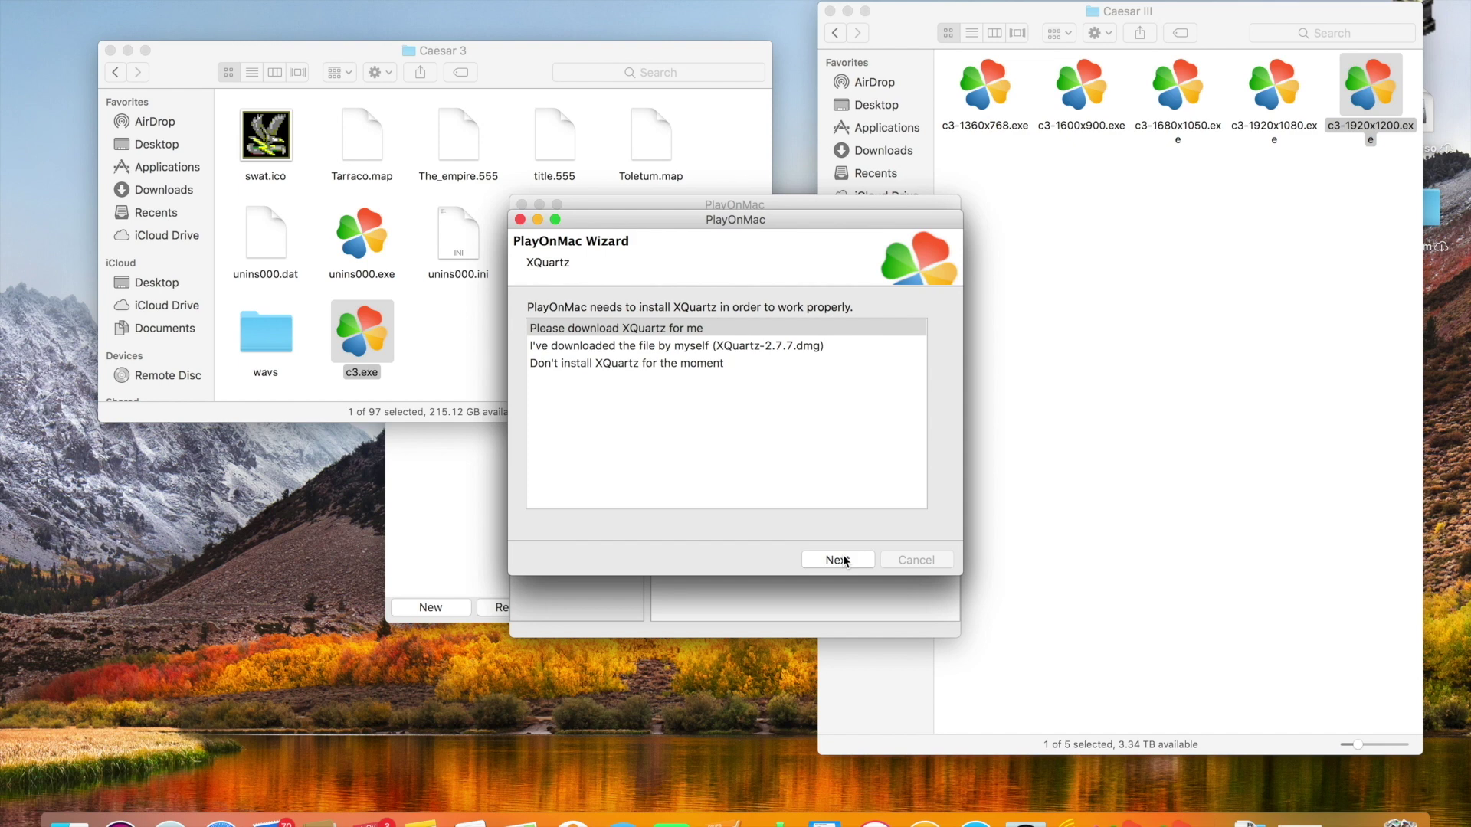
pyautogui.click(843, 556)
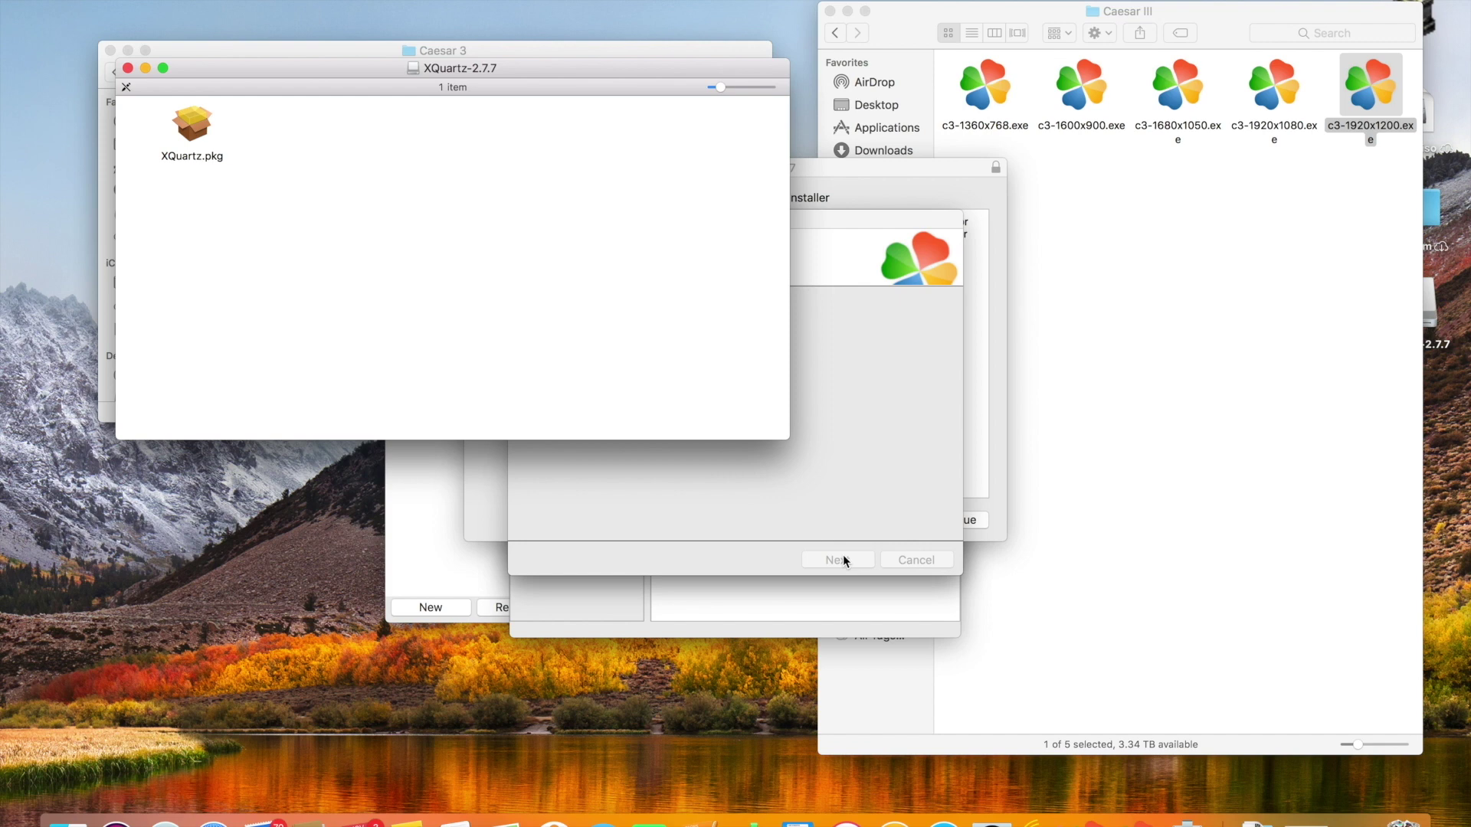
# Step: Run XQuartz.pkg, agree to the license, and start the standard XQuartz 2.7.7 install
pyautogui.doubleClick(193, 135)
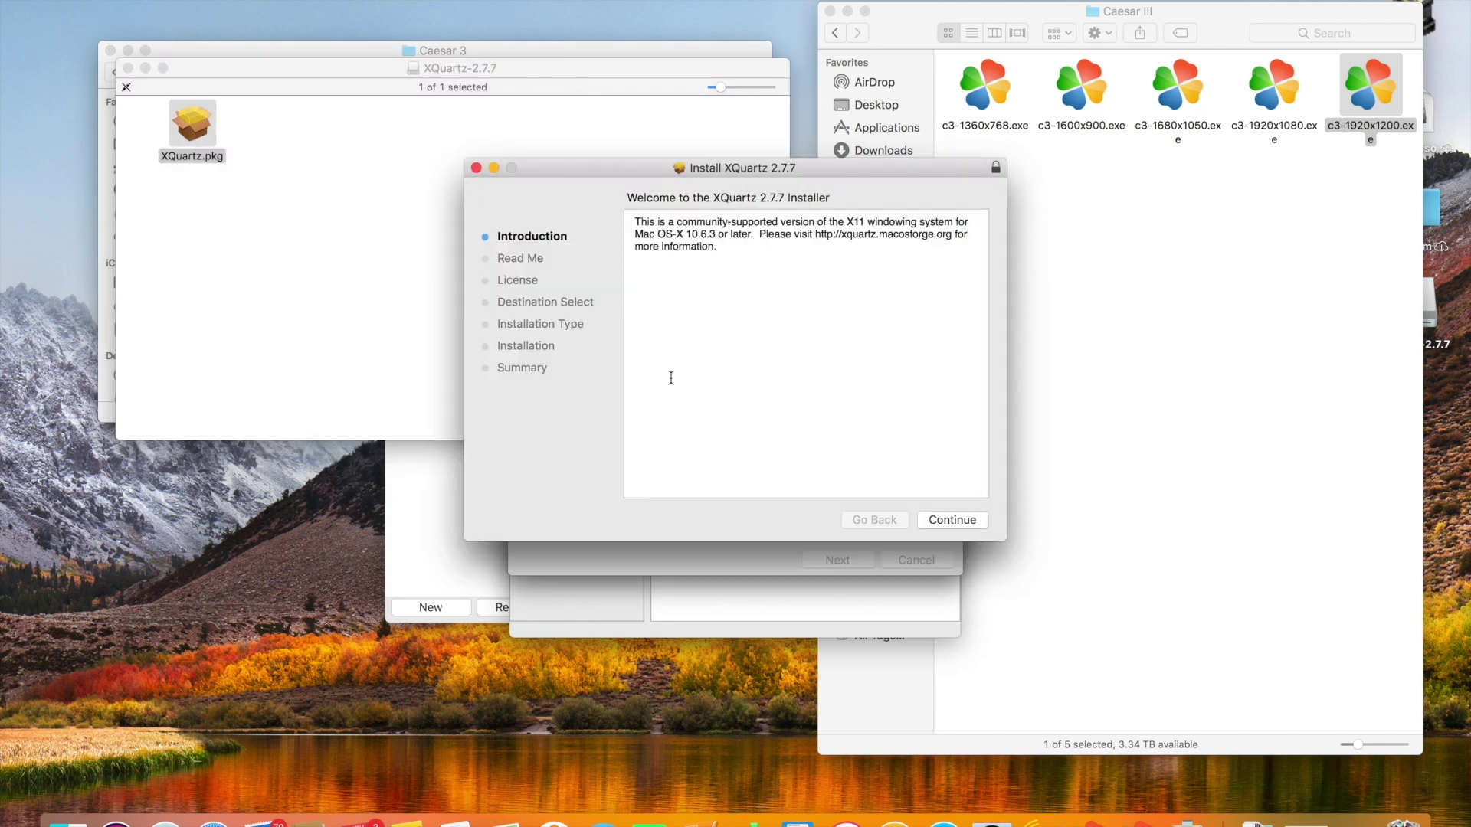
pyautogui.click(971, 517)
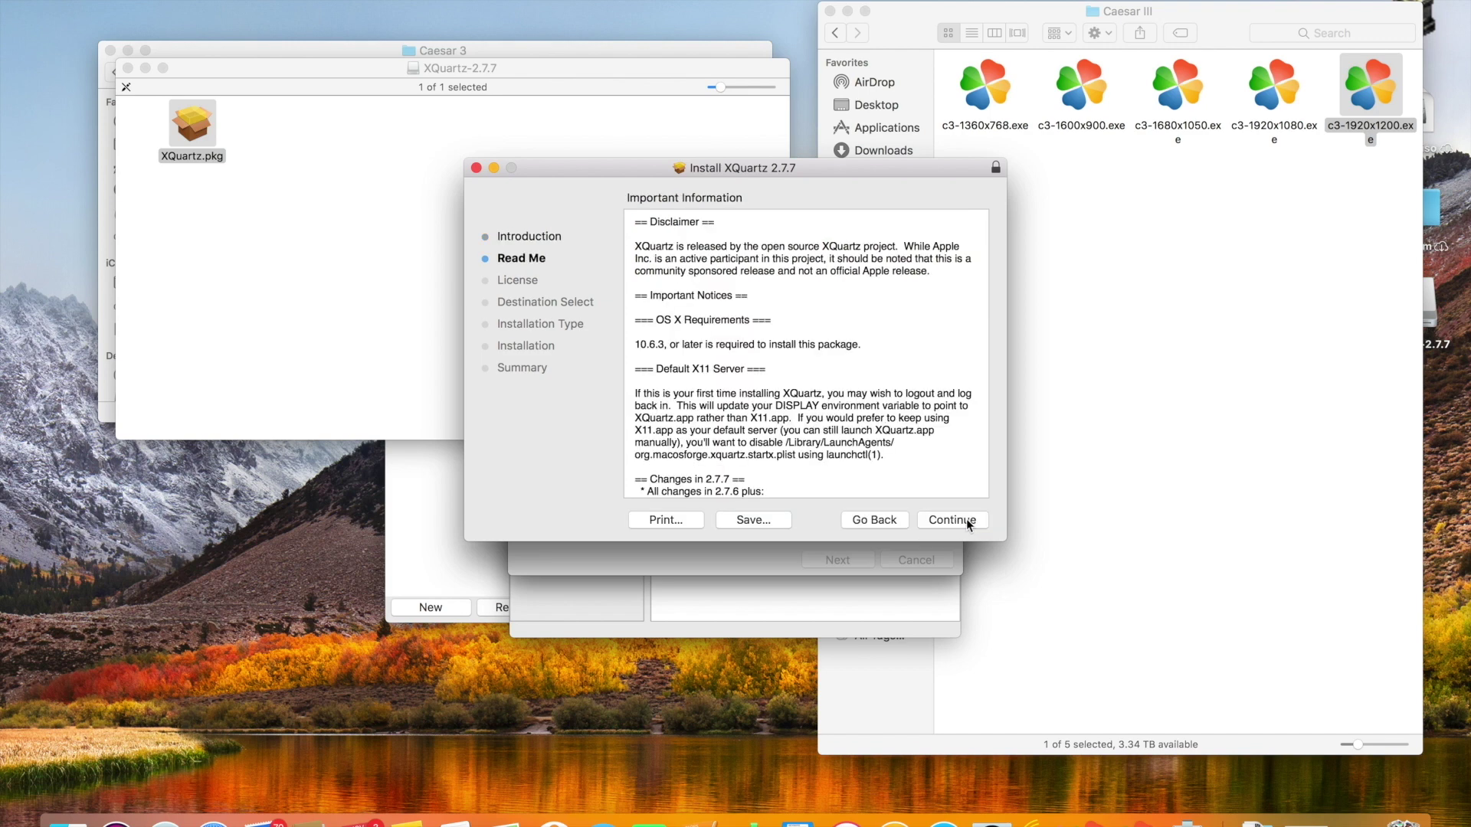
pyautogui.click(966, 521)
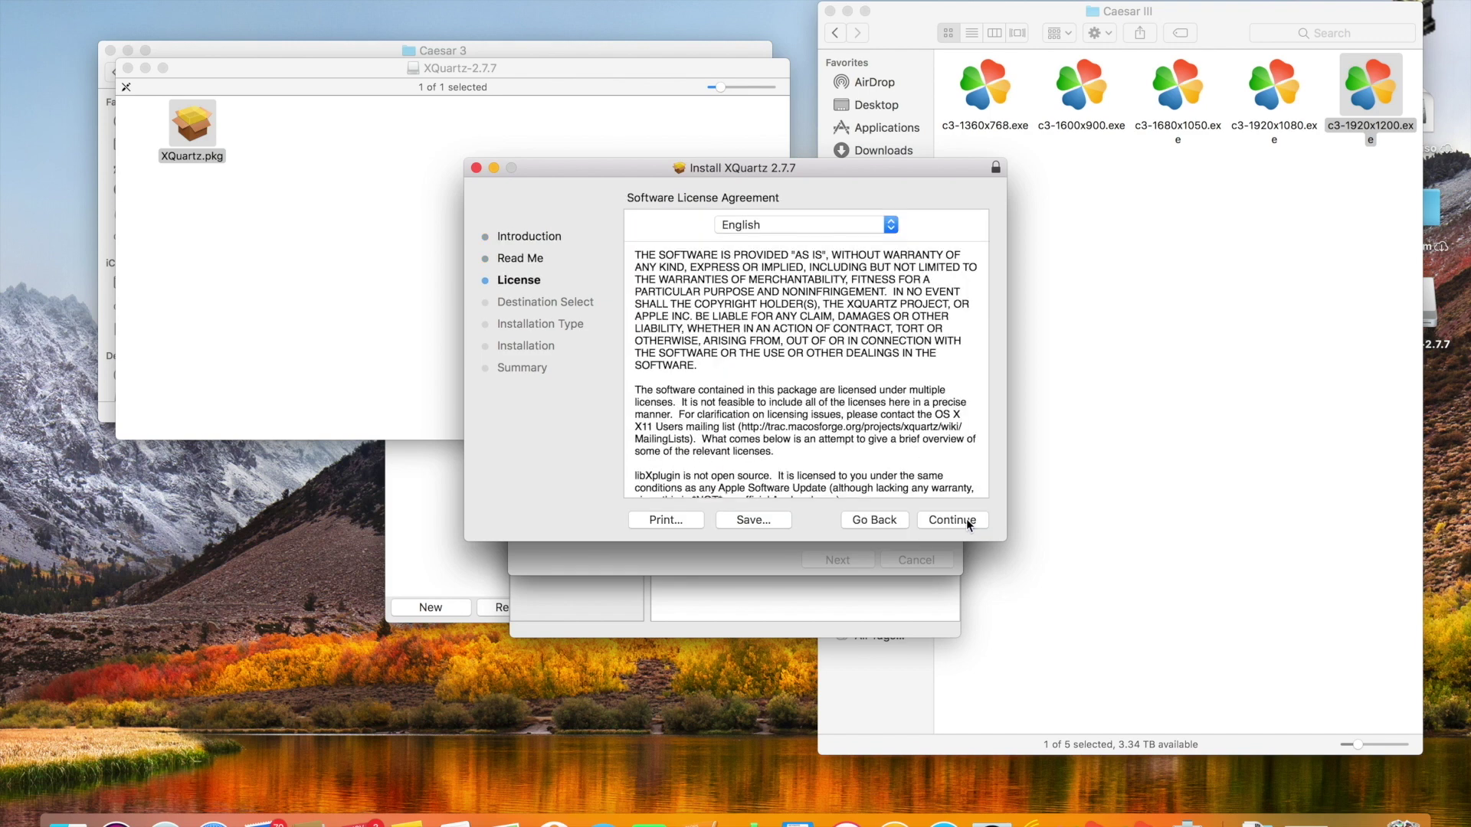
pyautogui.click(952, 521)
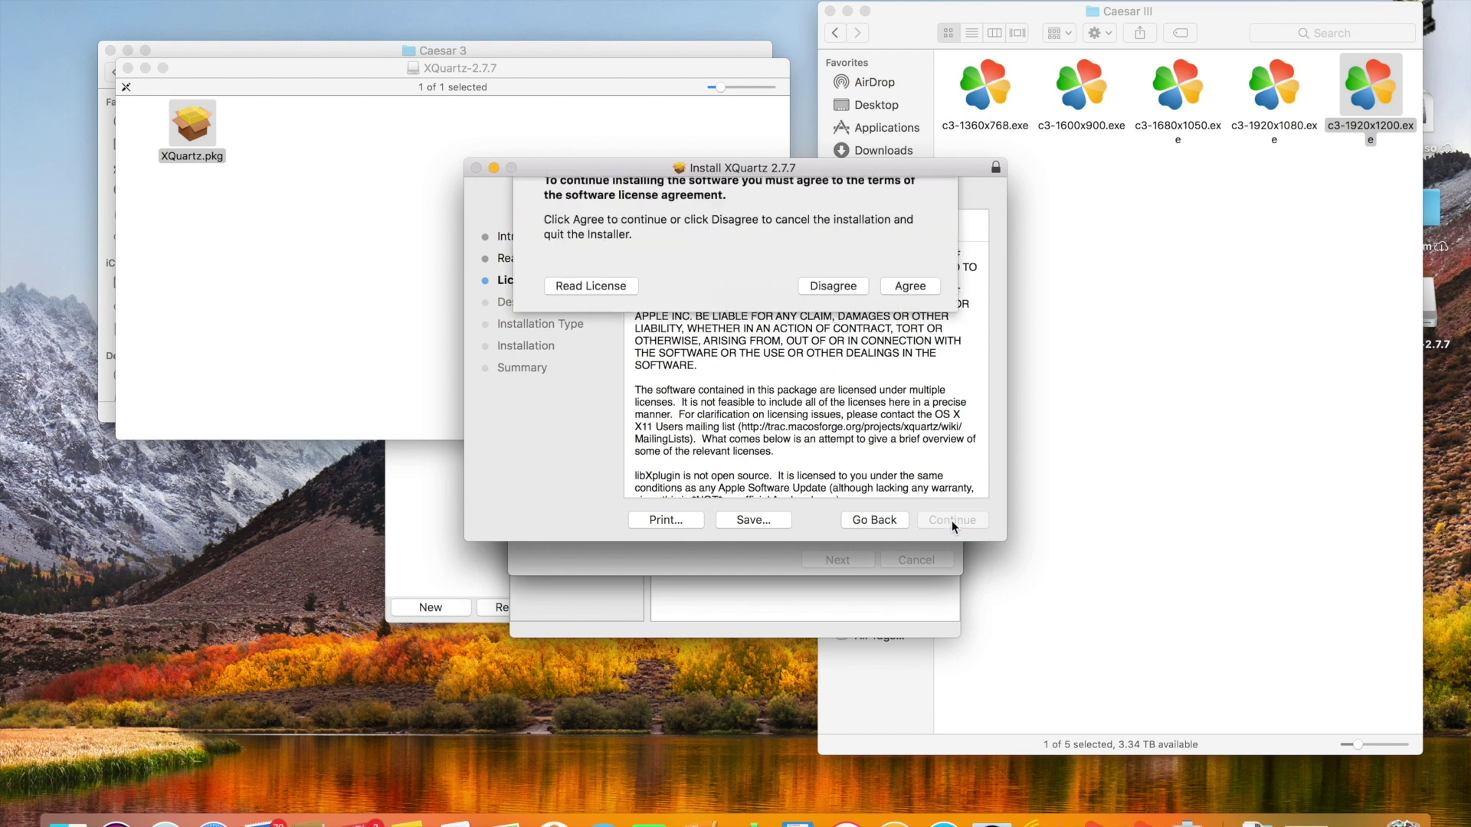
pyautogui.click(911, 310)
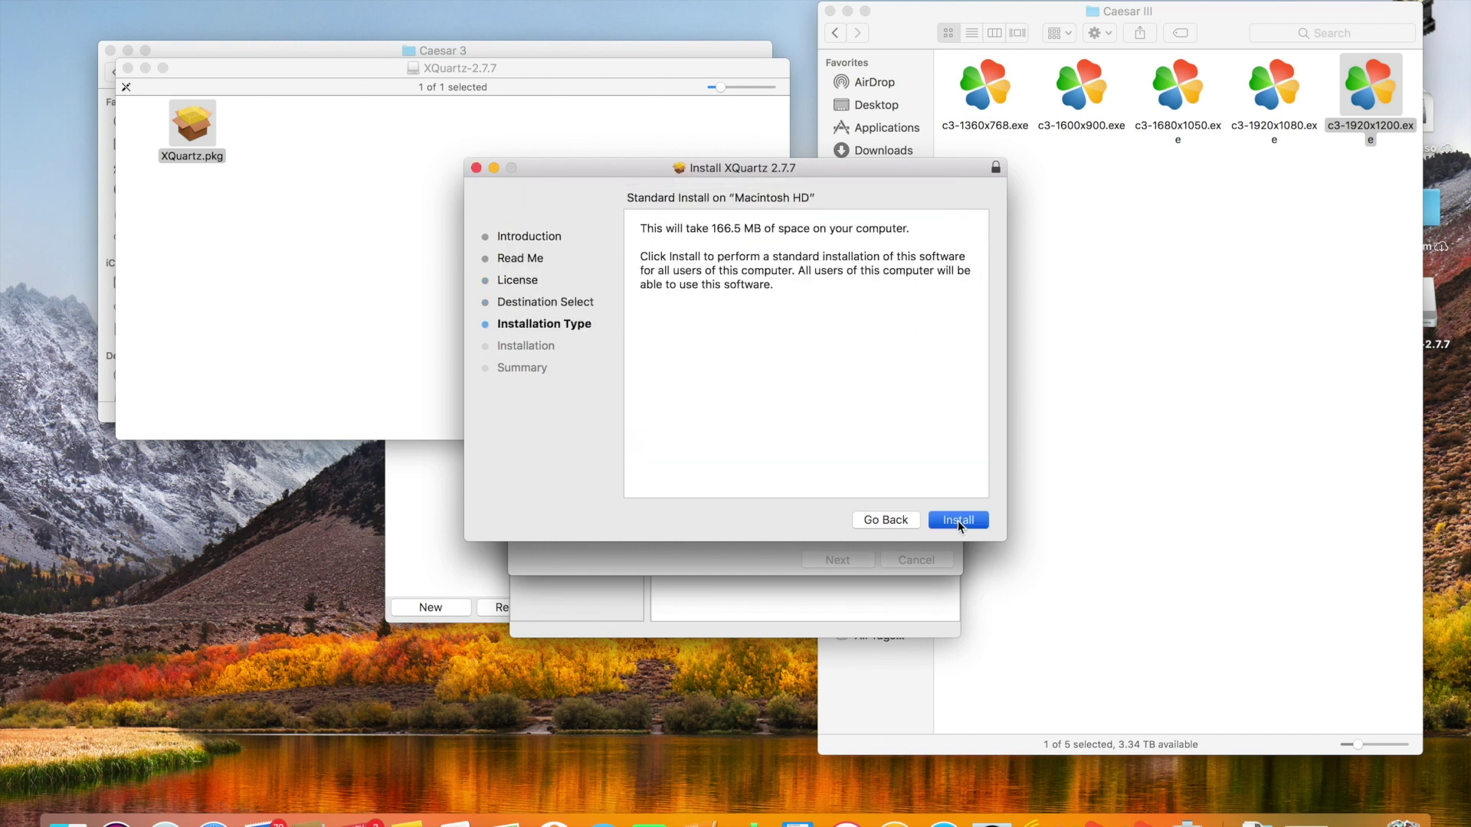
pyautogui.click(957, 521)
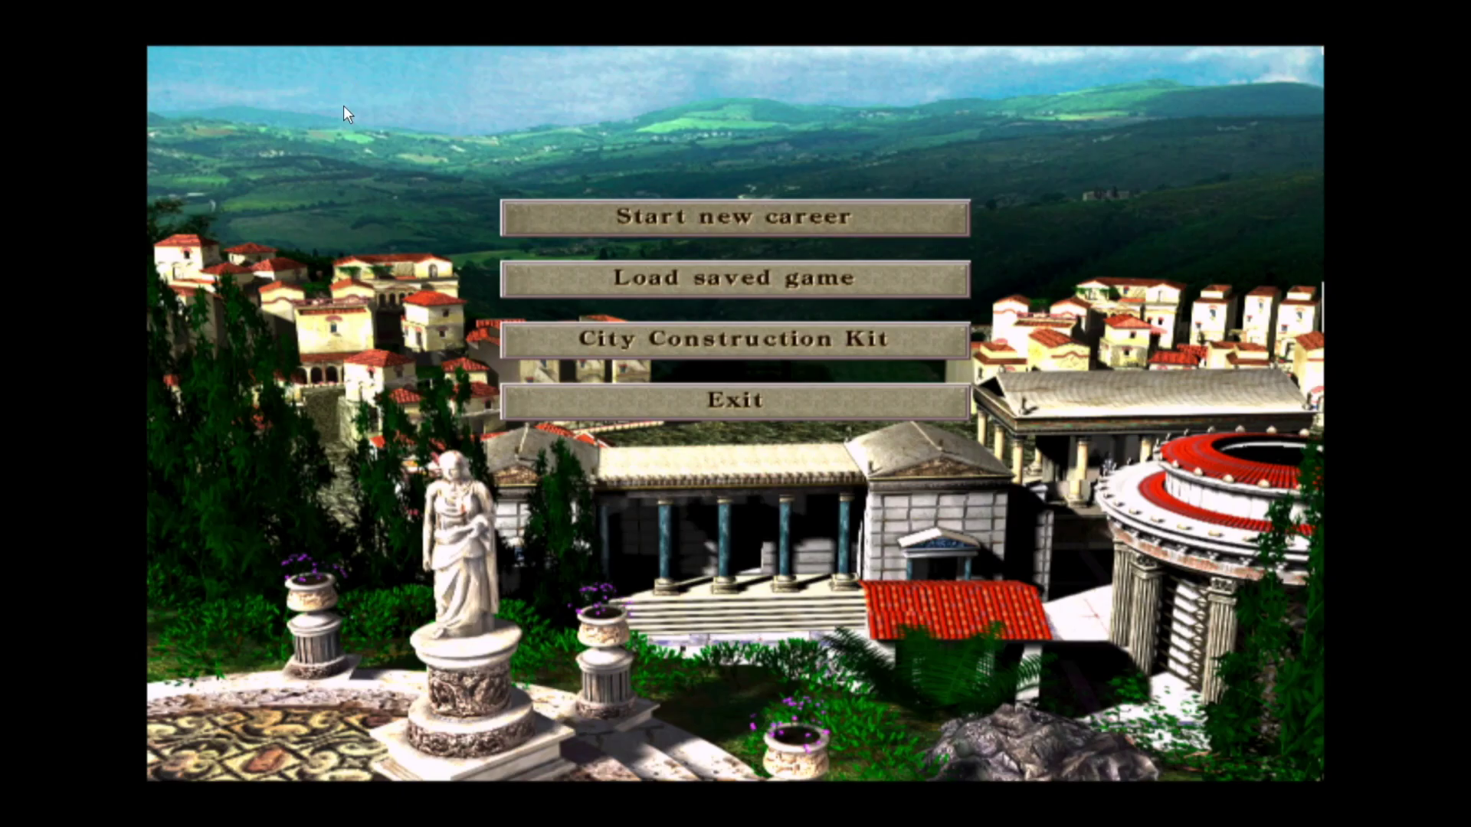
# Step: Start a new career, confirm the governor name, and leave The New Governor briefing
pyautogui.press('Return')
pyautogui.press('Return')
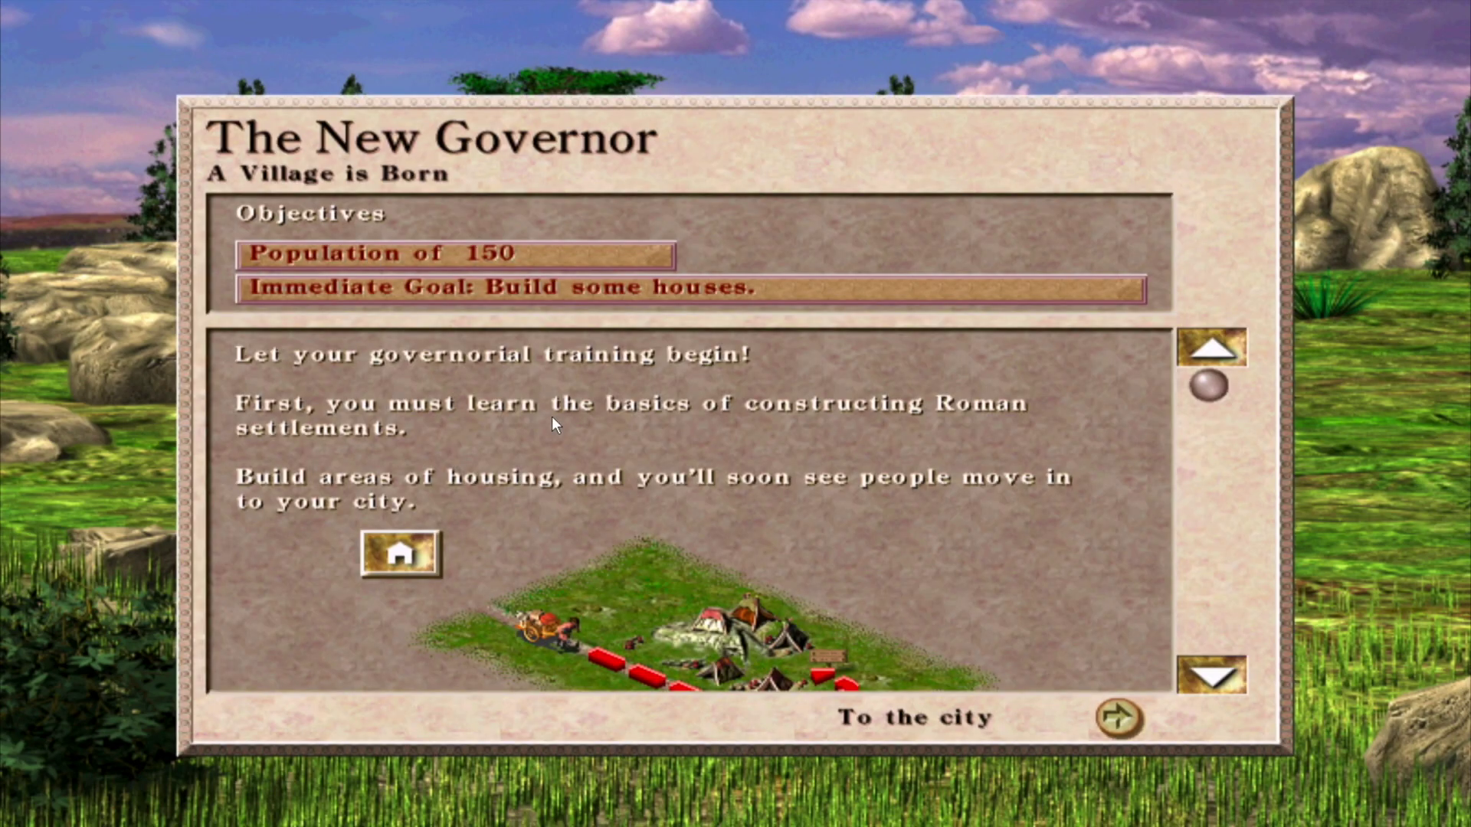
pyautogui.press('Return')
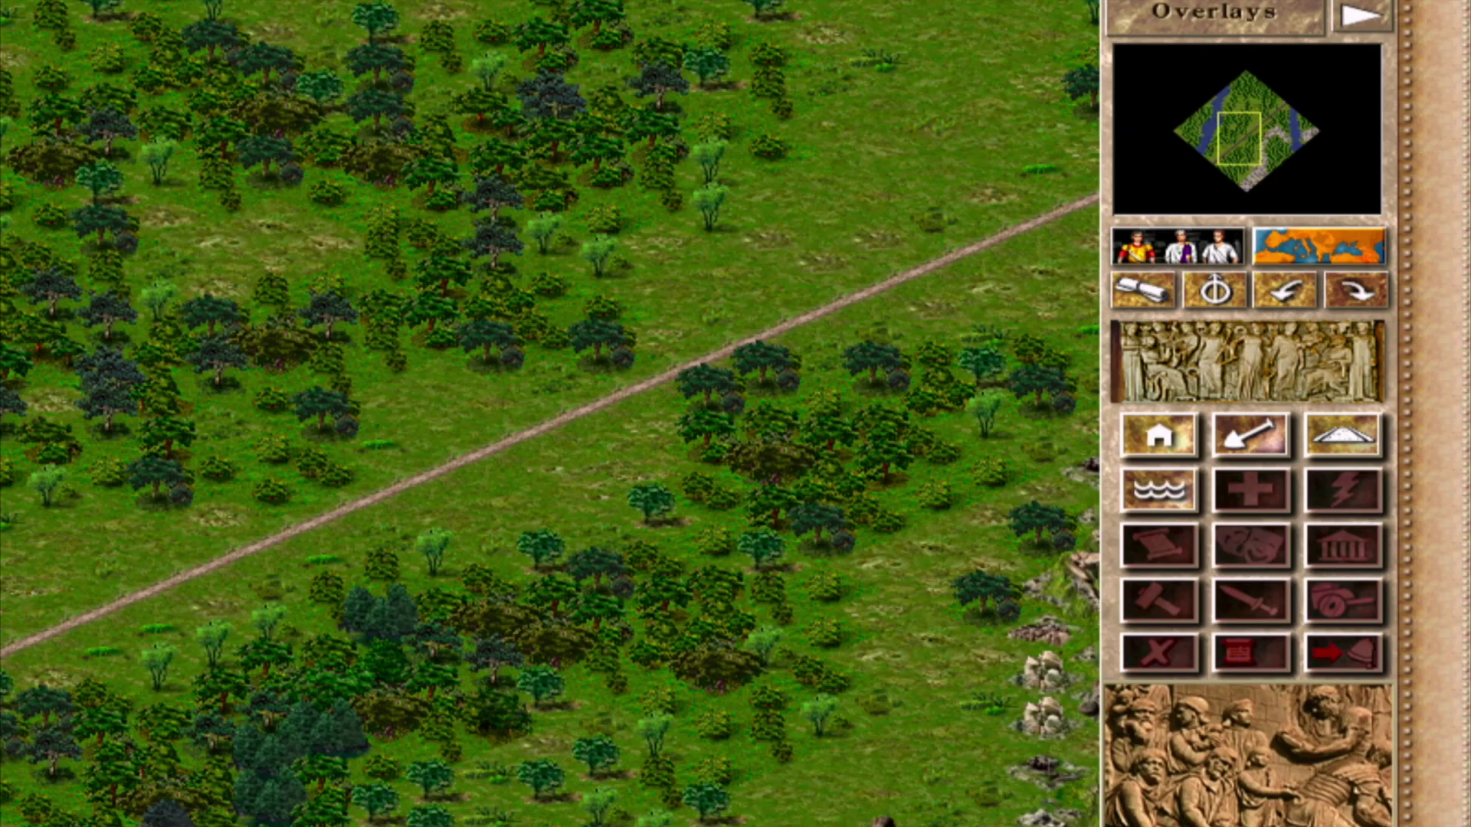
pyautogui.click(110, 3)
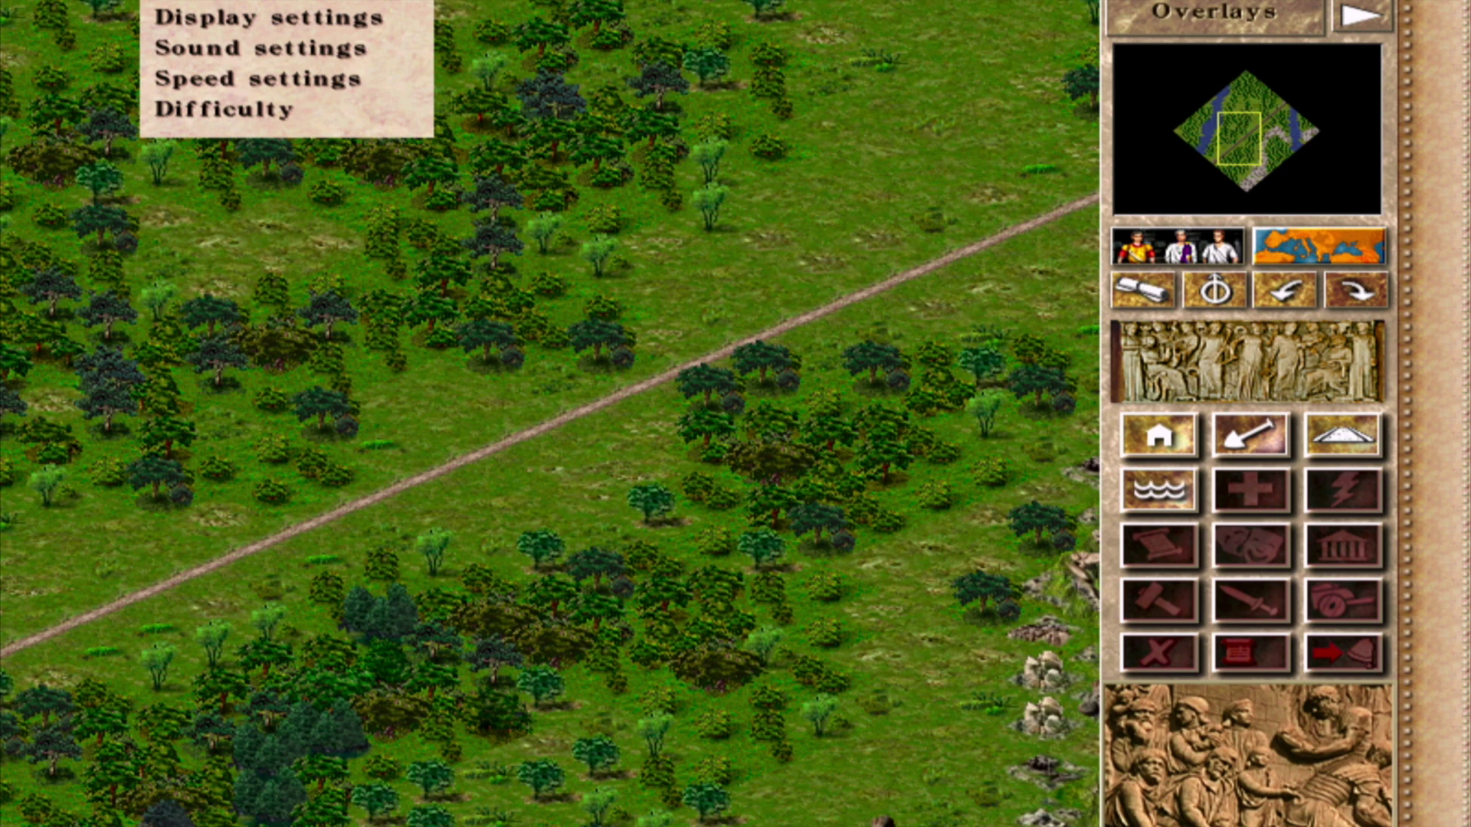
# Step: Switch Caesar 3 to a widescreen display resolution, then exit the game confirming Leave the Empire
pyautogui.click(110, 3)
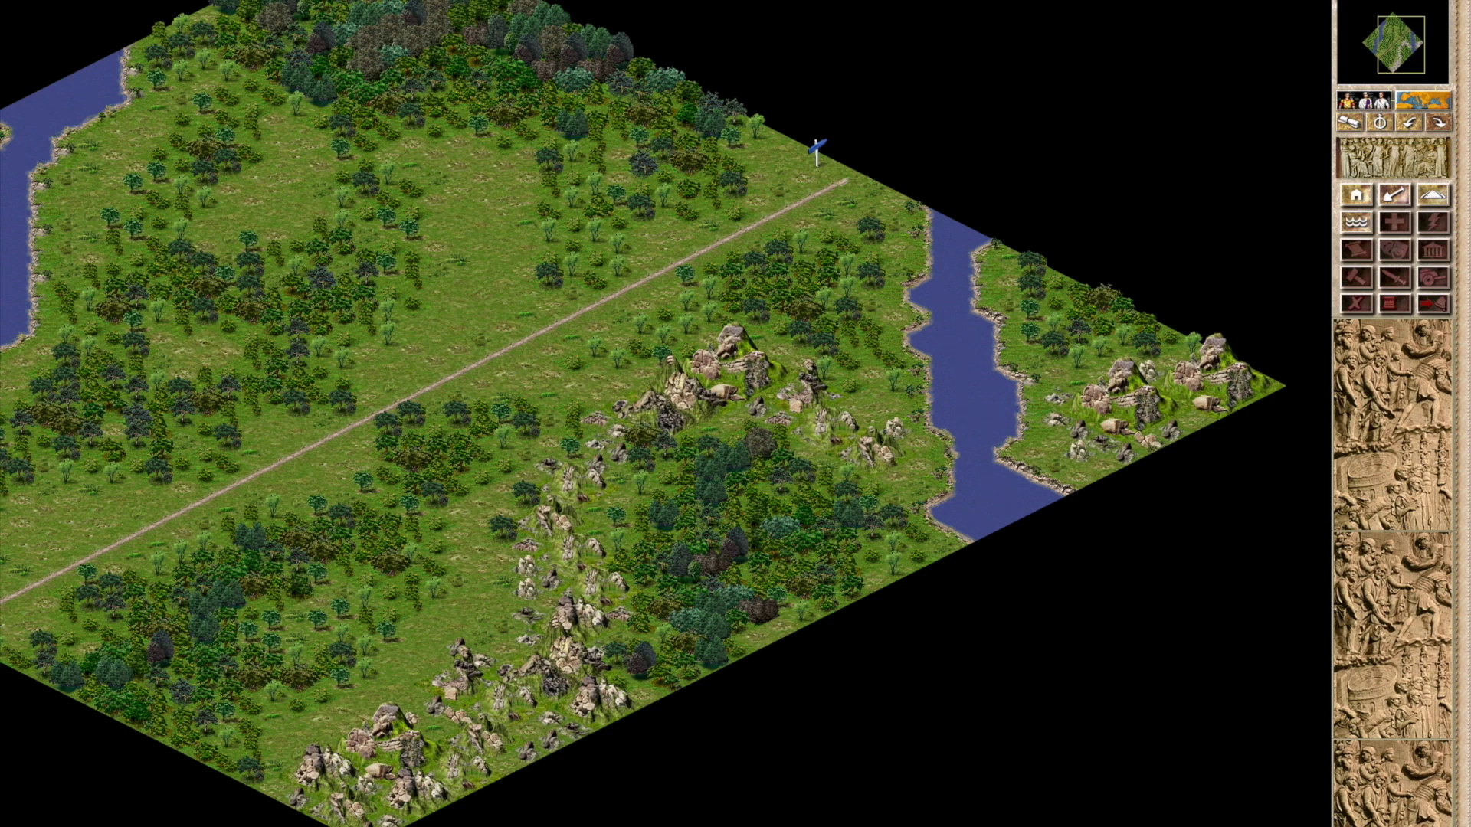
pyautogui.click(66, 78)
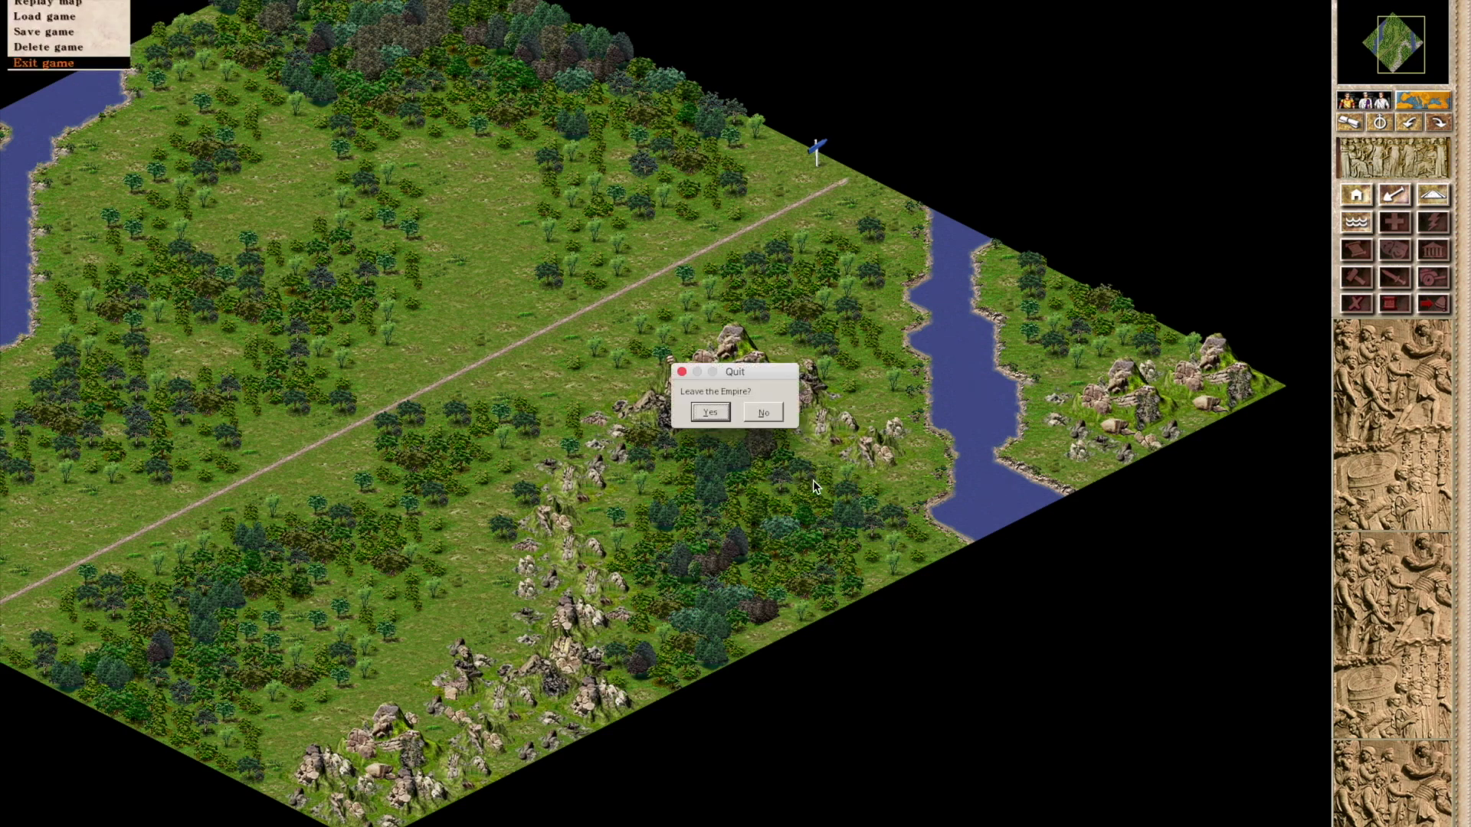
pyautogui.press('Return')
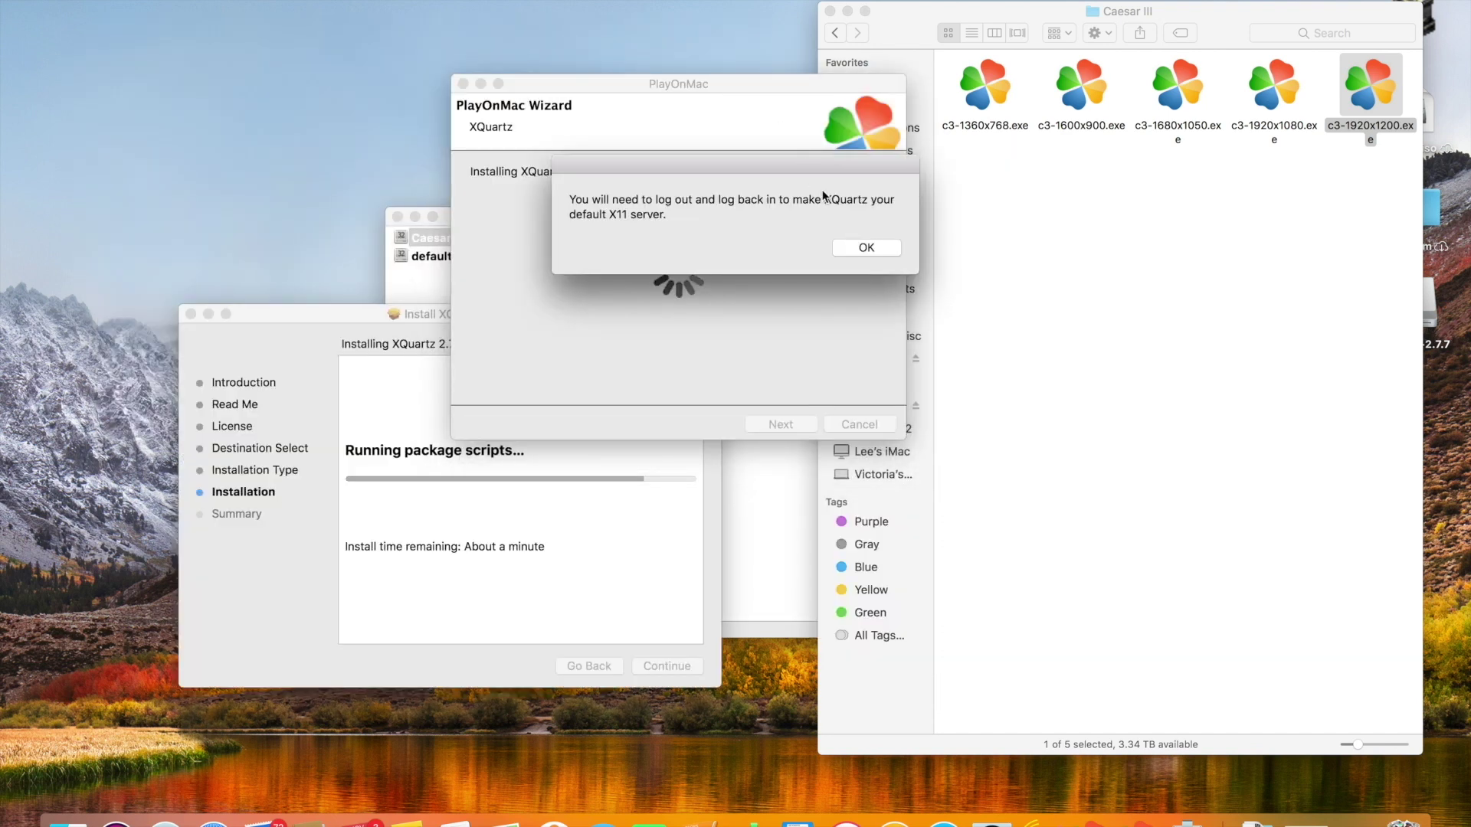
# Step: Acknowledge the XQuartz log-out notice, close the finished XQuartz installer and complete that wizard step
pyautogui.click(866, 247)
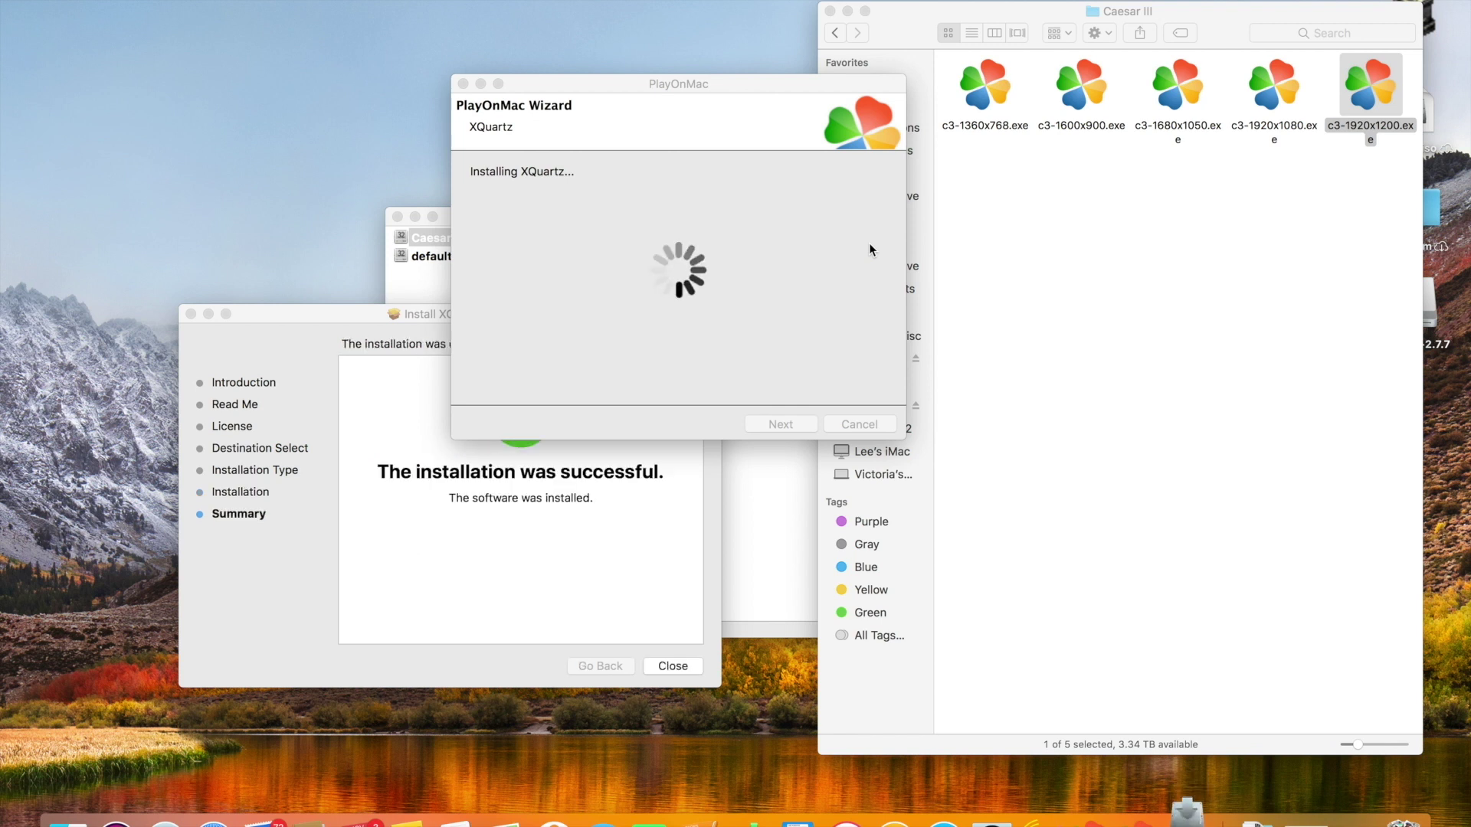
pyautogui.click(395, 308)
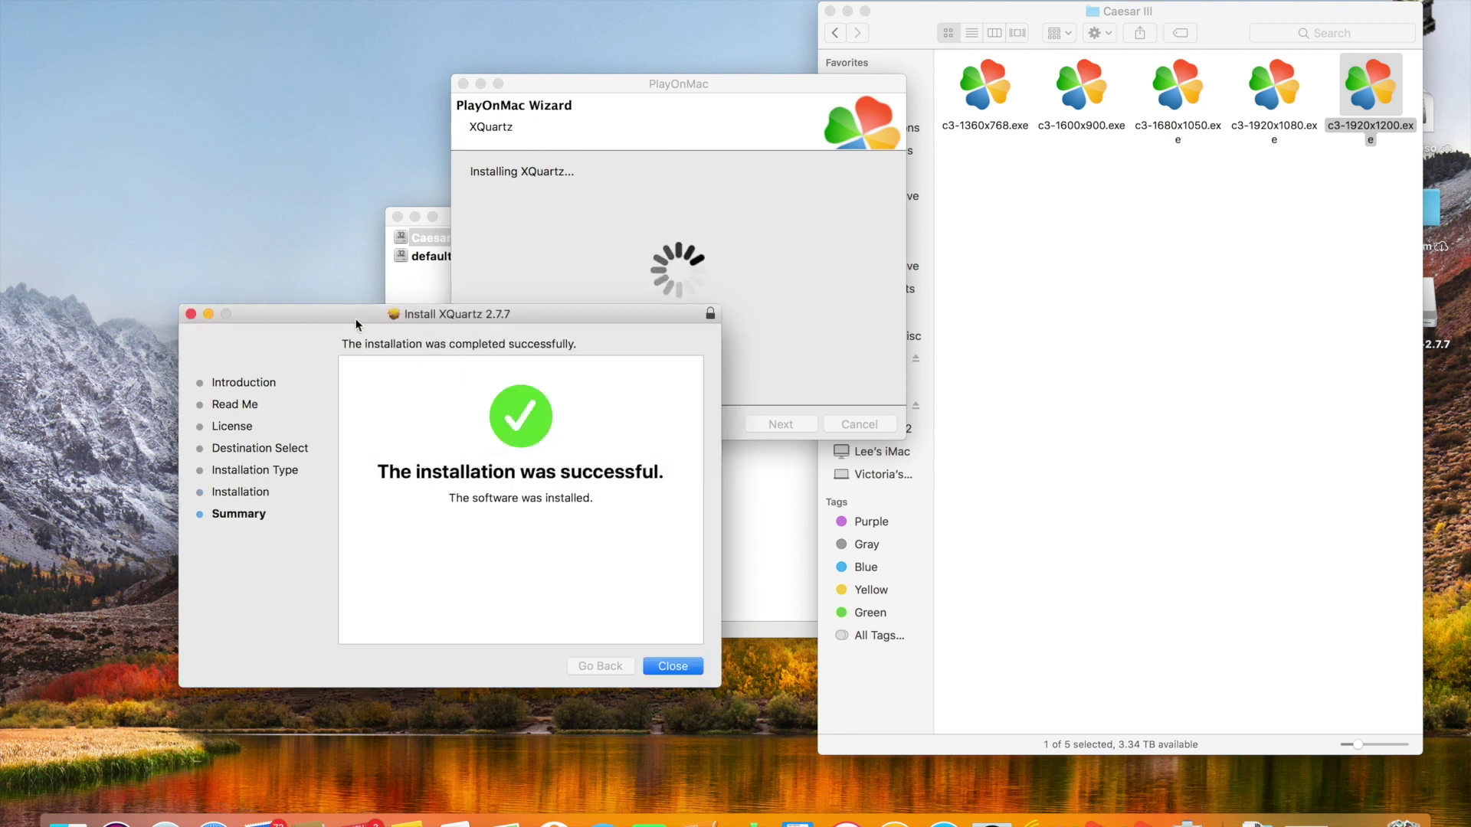
pyautogui.click(674, 666)
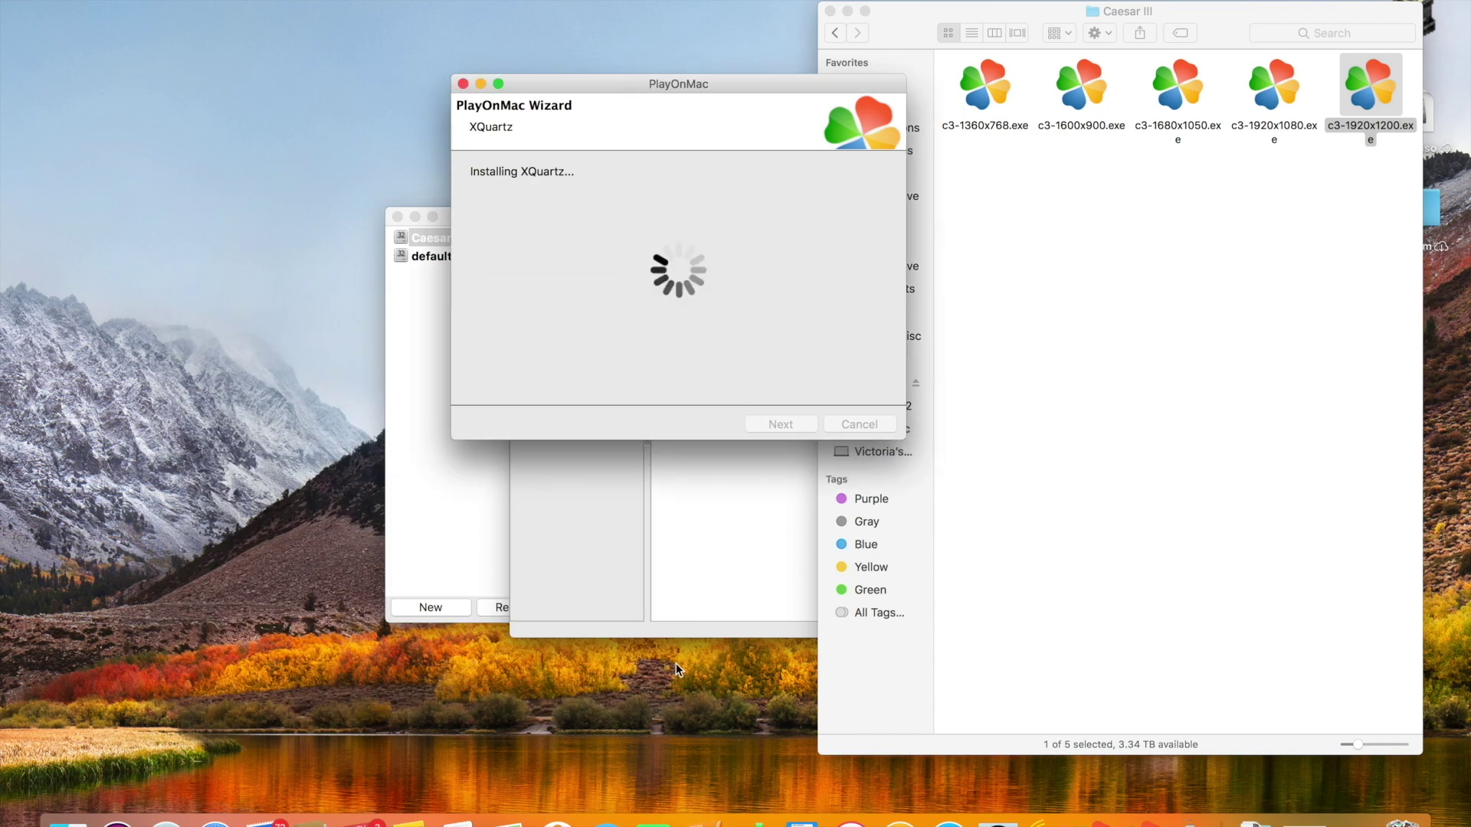
pyautogui.click(770, 424)
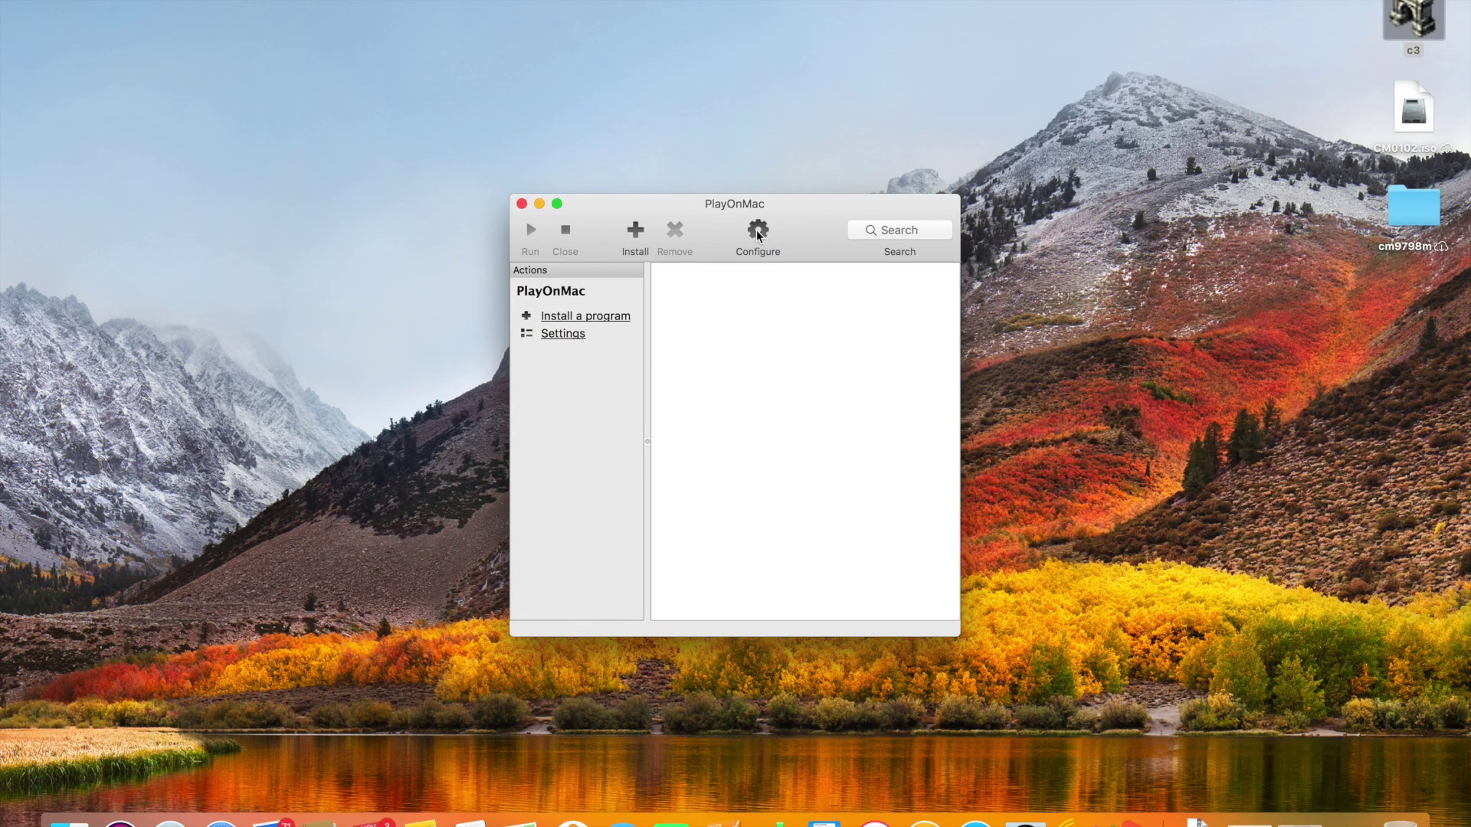
# Step: From the CaesarIII drive's configuration, create a c3 shortcut for c3.exe and decline making another
pyautogui.click(756, 231)
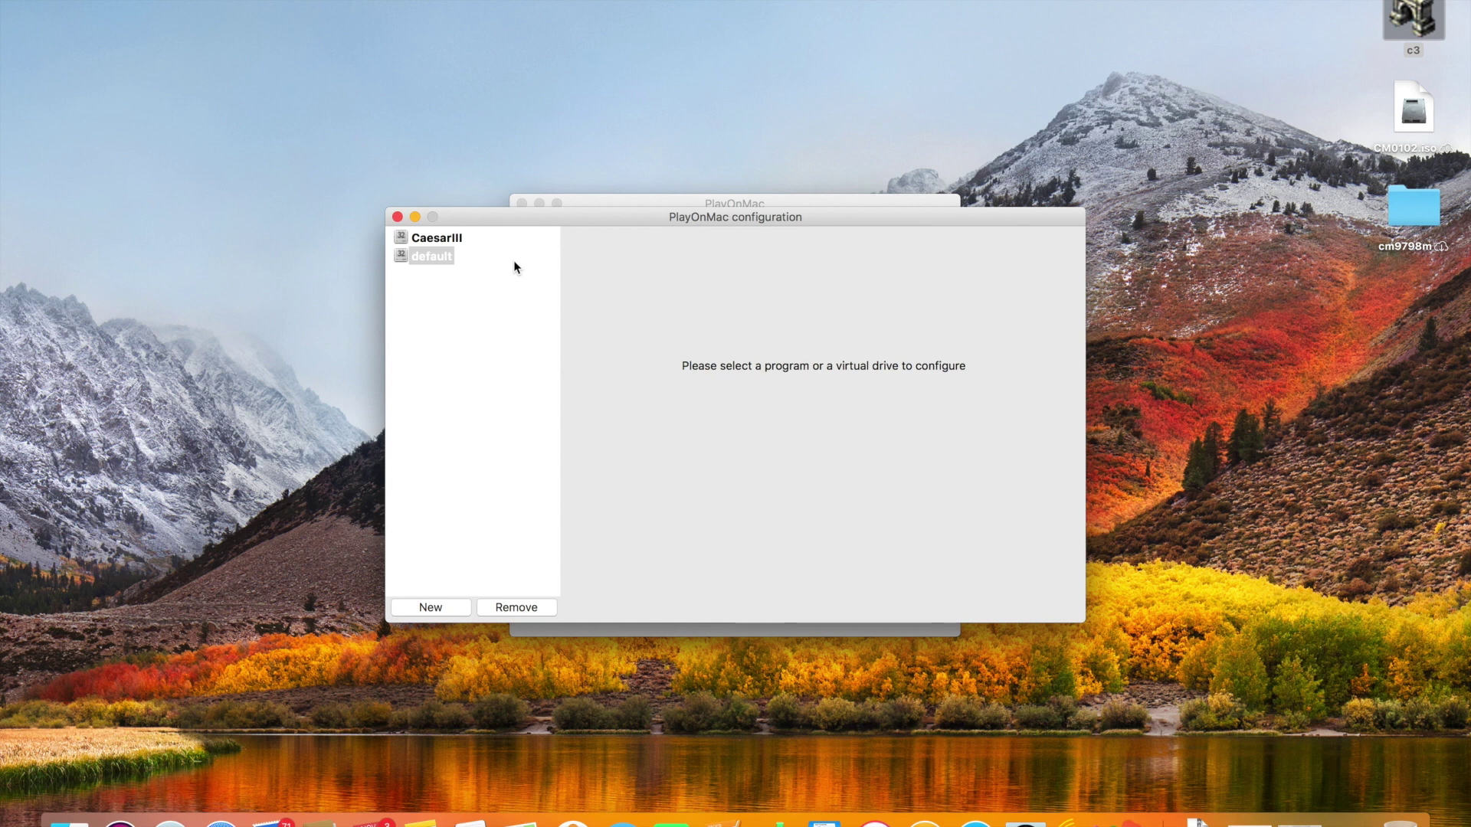
pyautogui.click(440, 239)
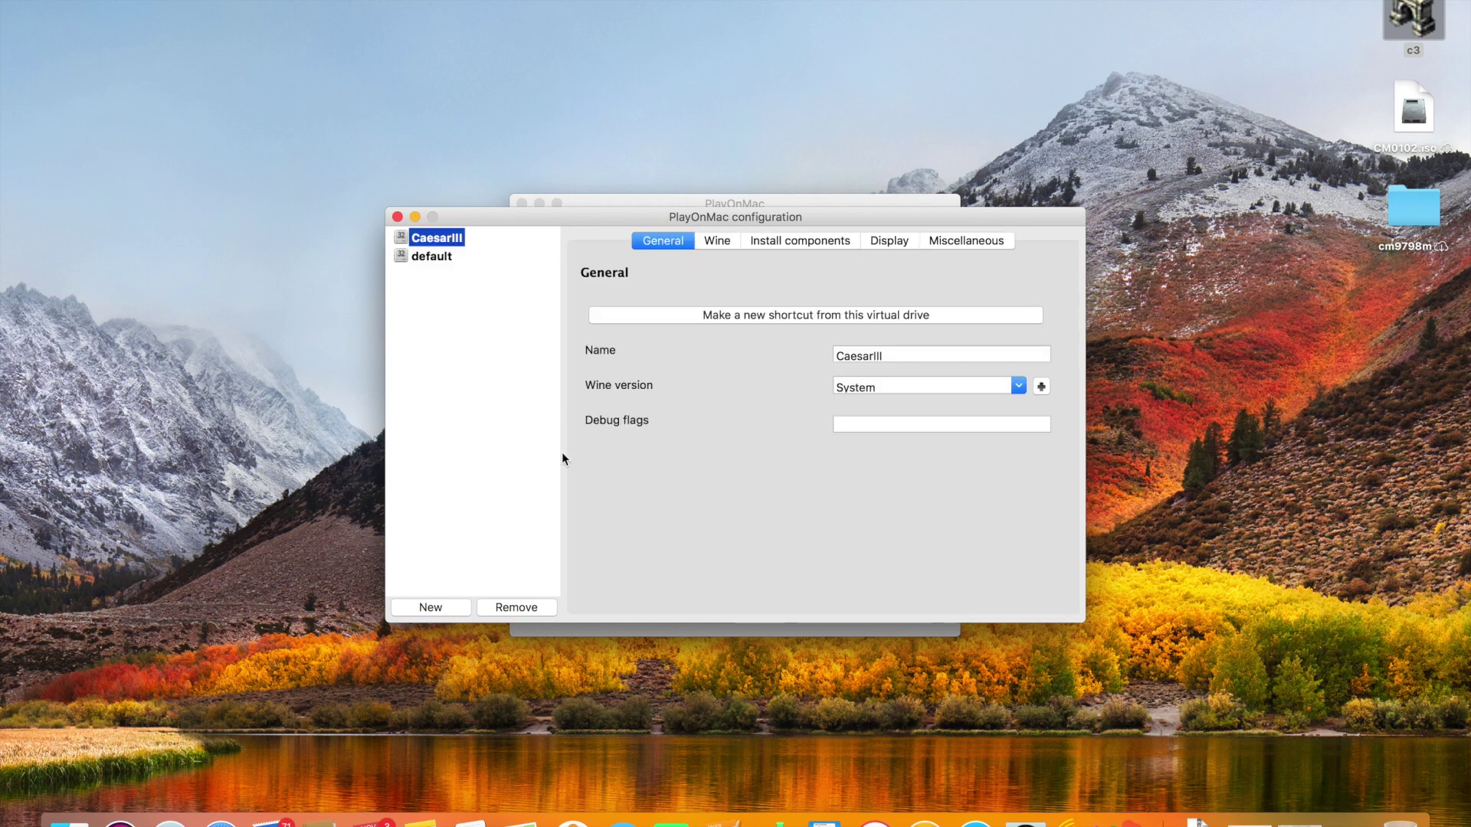
pyautogui.click(719, 318)
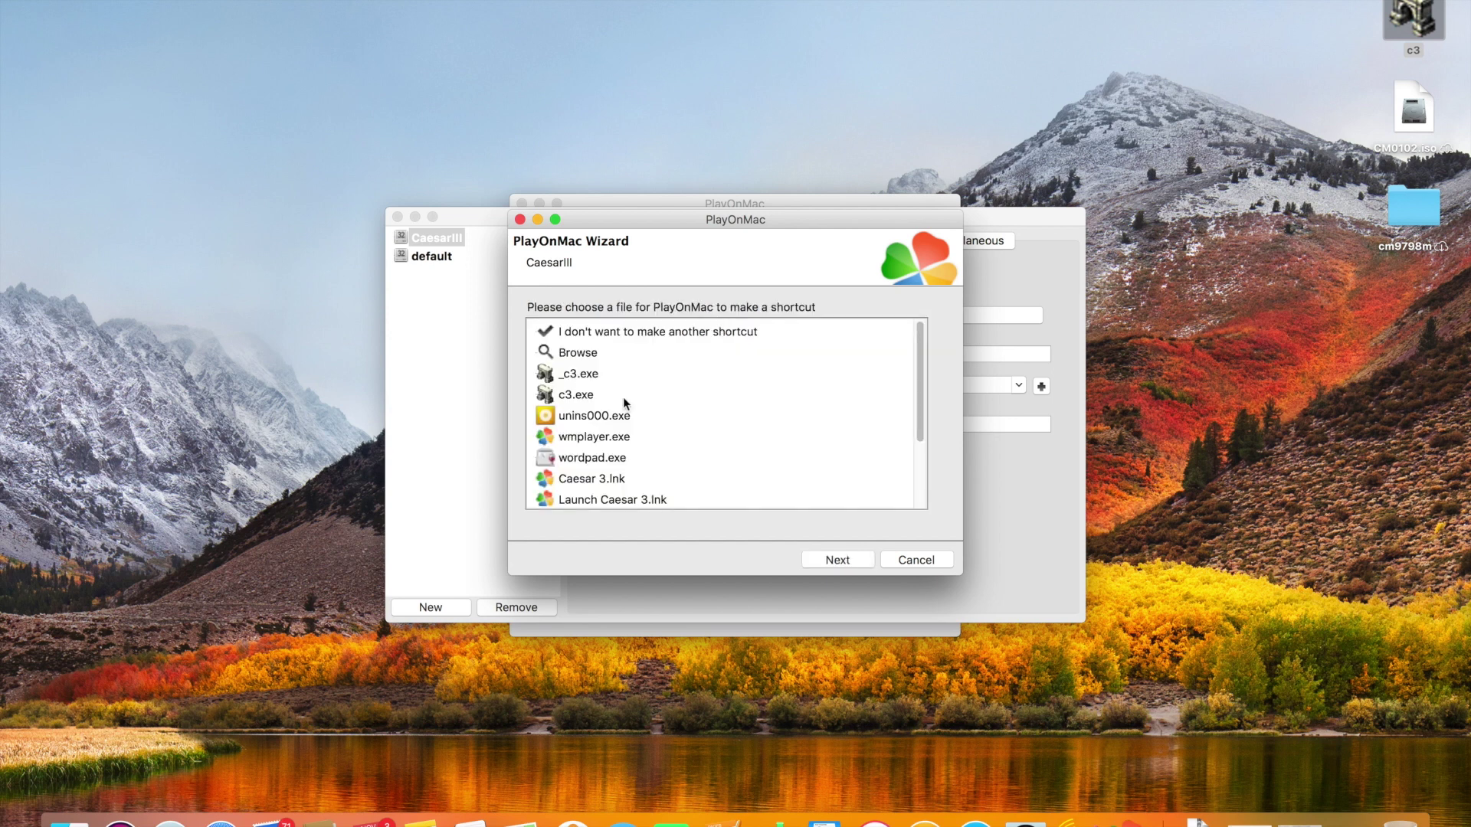
pyautogui.click(587, 392)
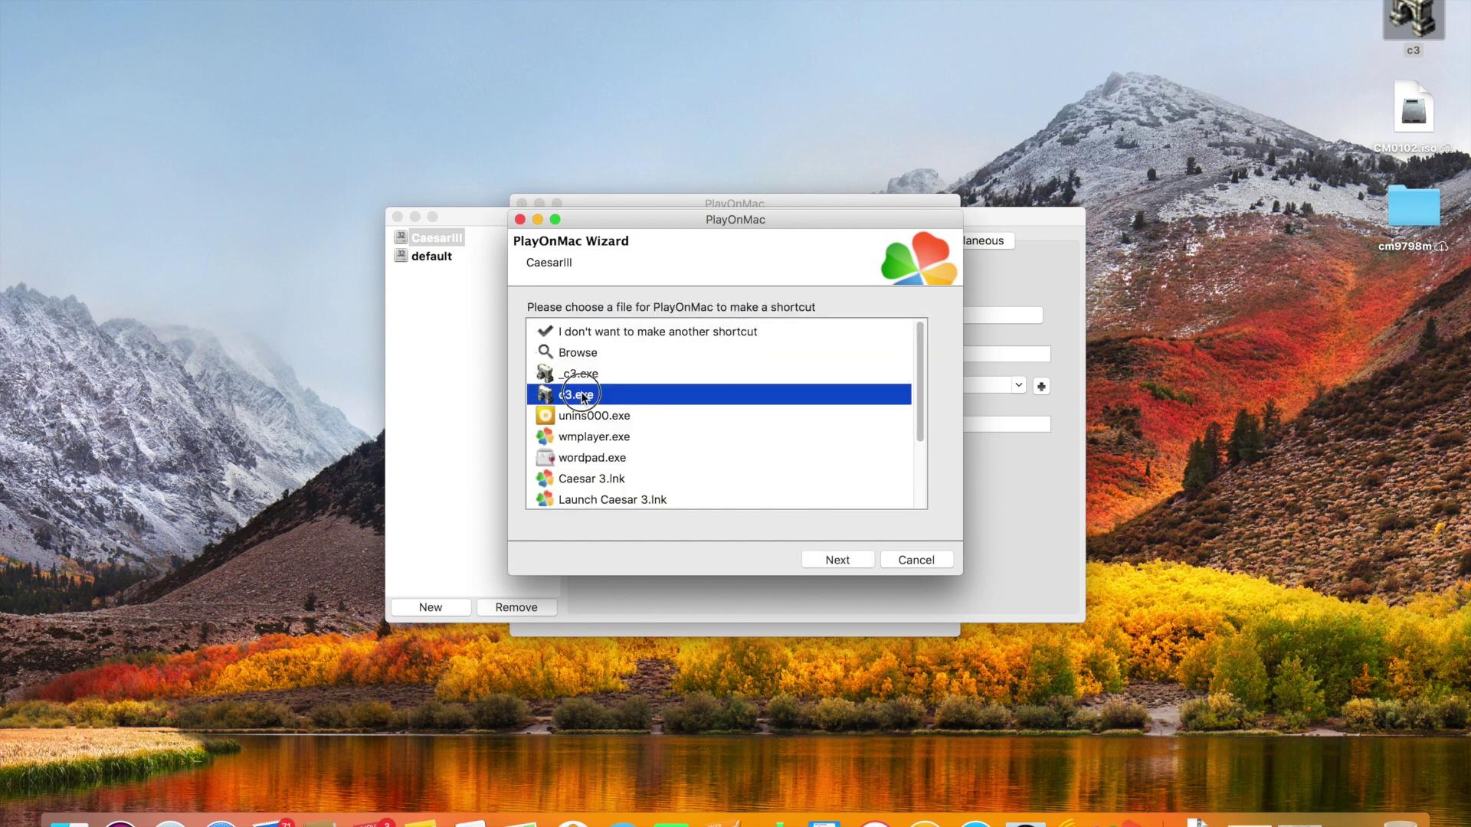
pyautogui.click(858, 559)
pyautogui.click(856, 560)
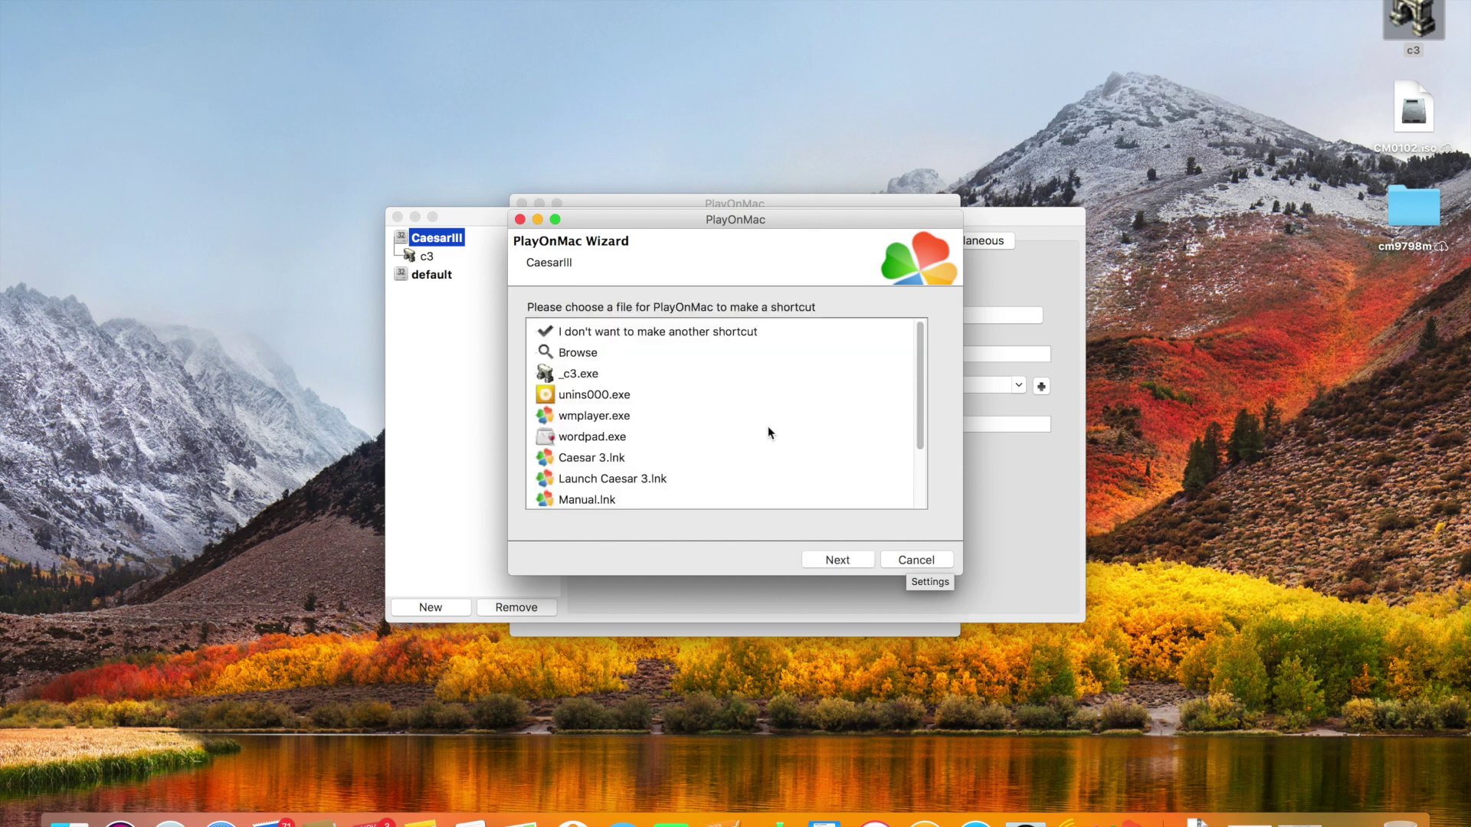
pyautogui.click(732, 333)
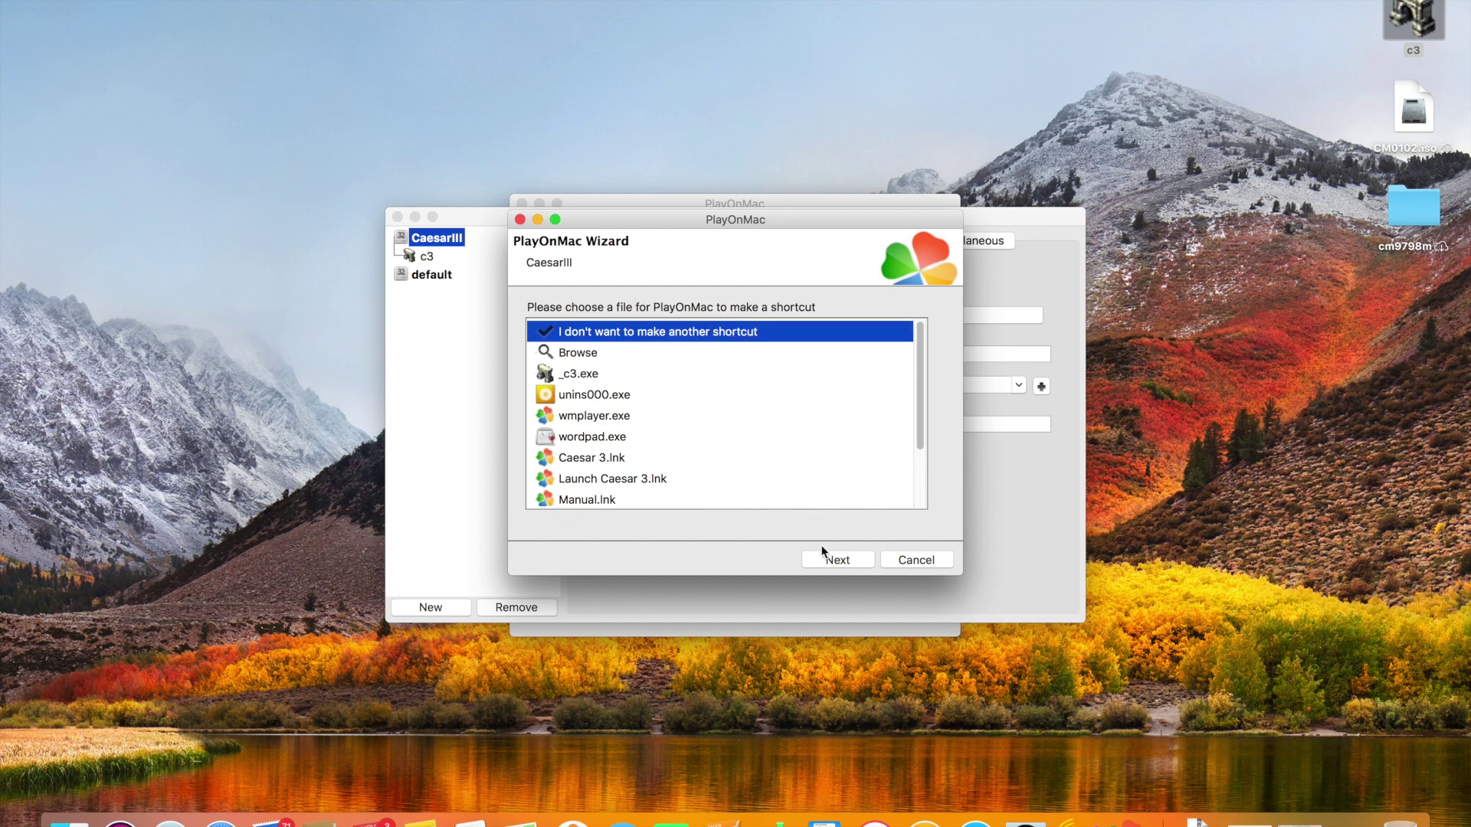
pyautogui.click(836, 565)
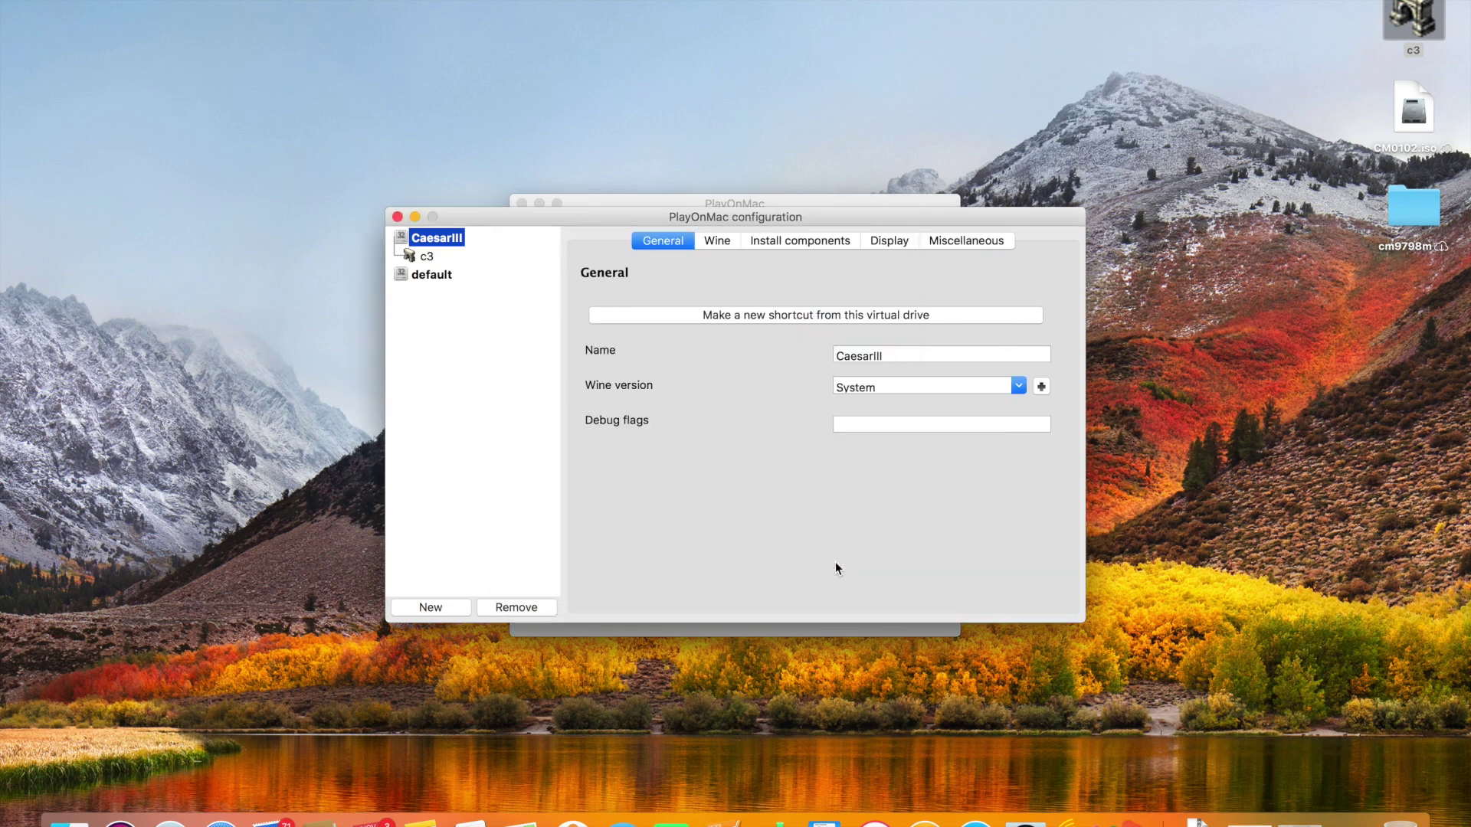